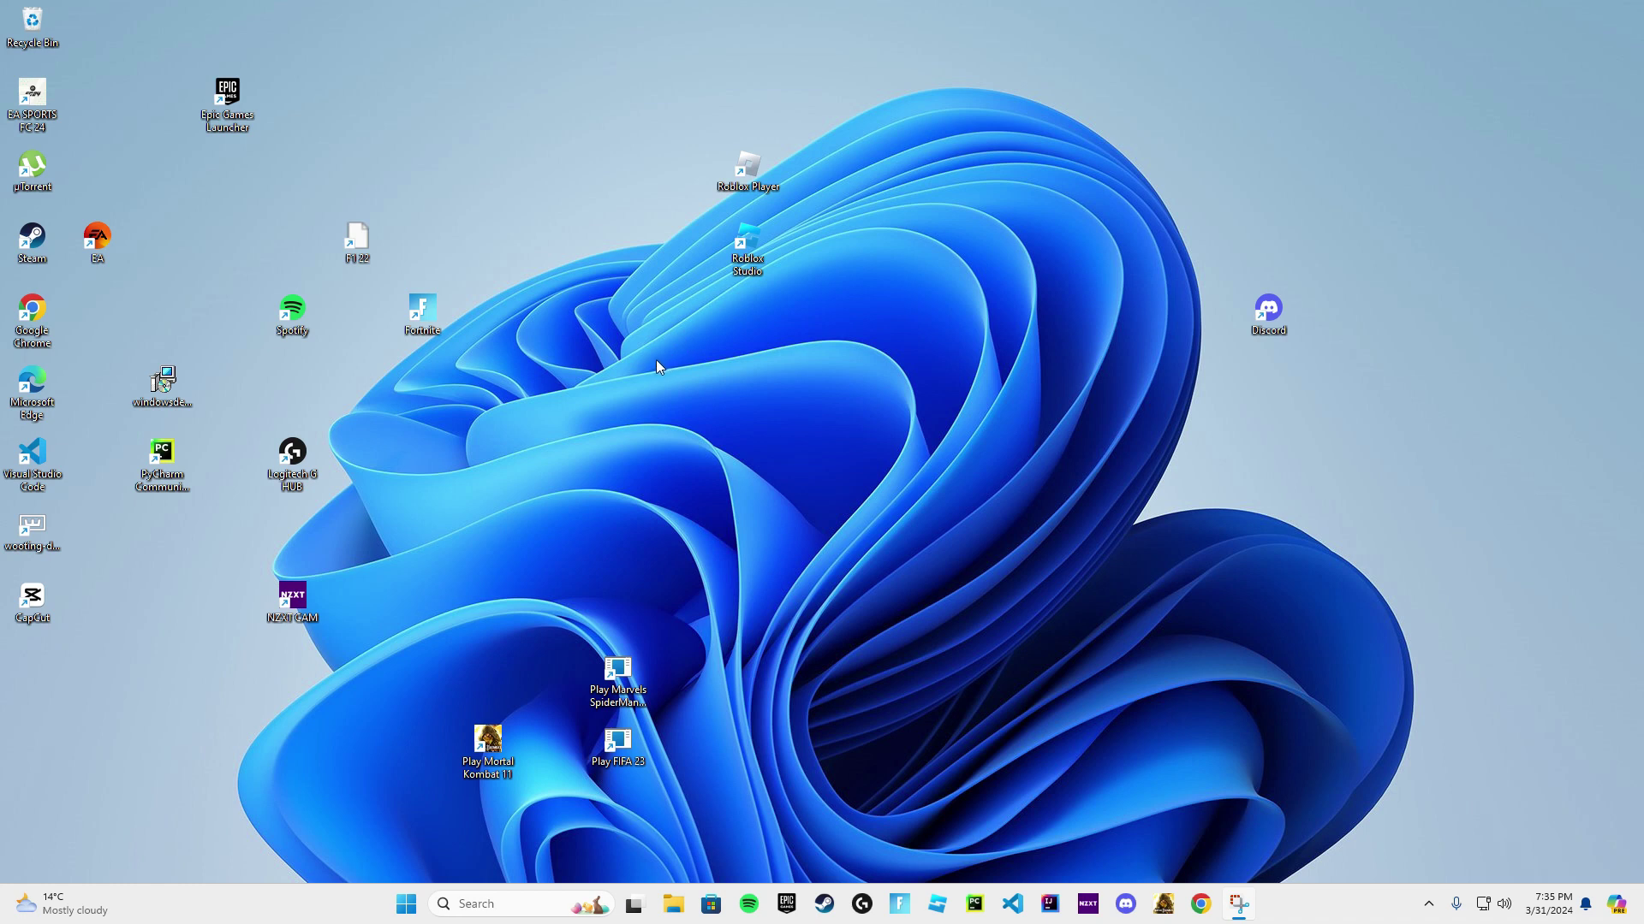
Step: Turn on auto arrange for the desktop icons and delete the F1 22 shortcut from the desktop
right_click(661, 372)
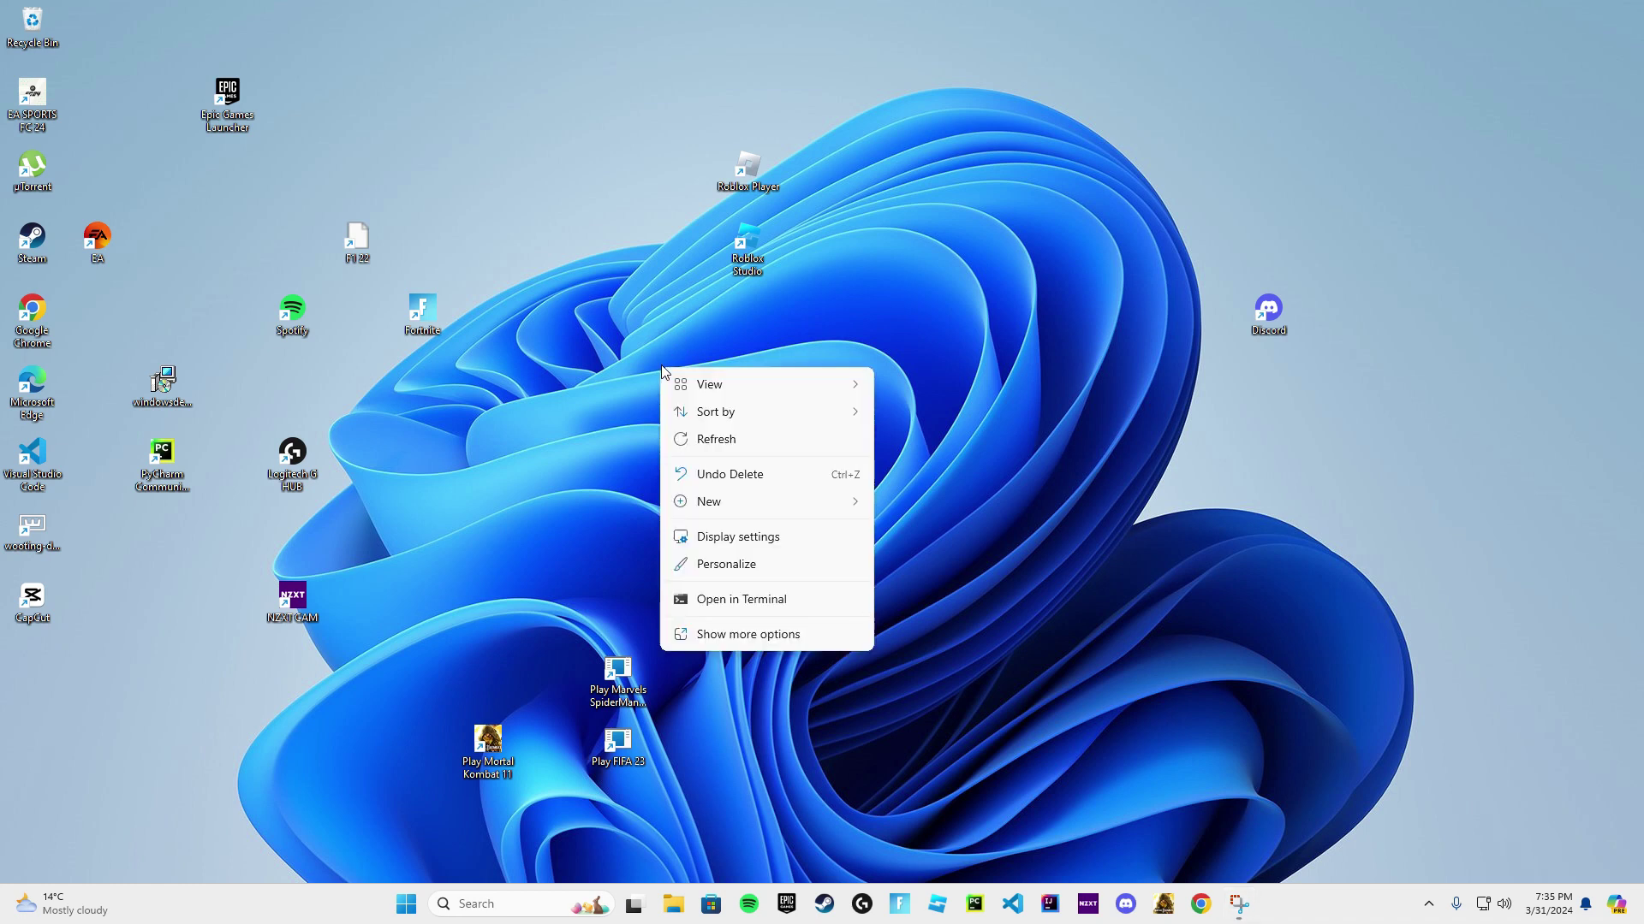
mouse_move(673, 384)
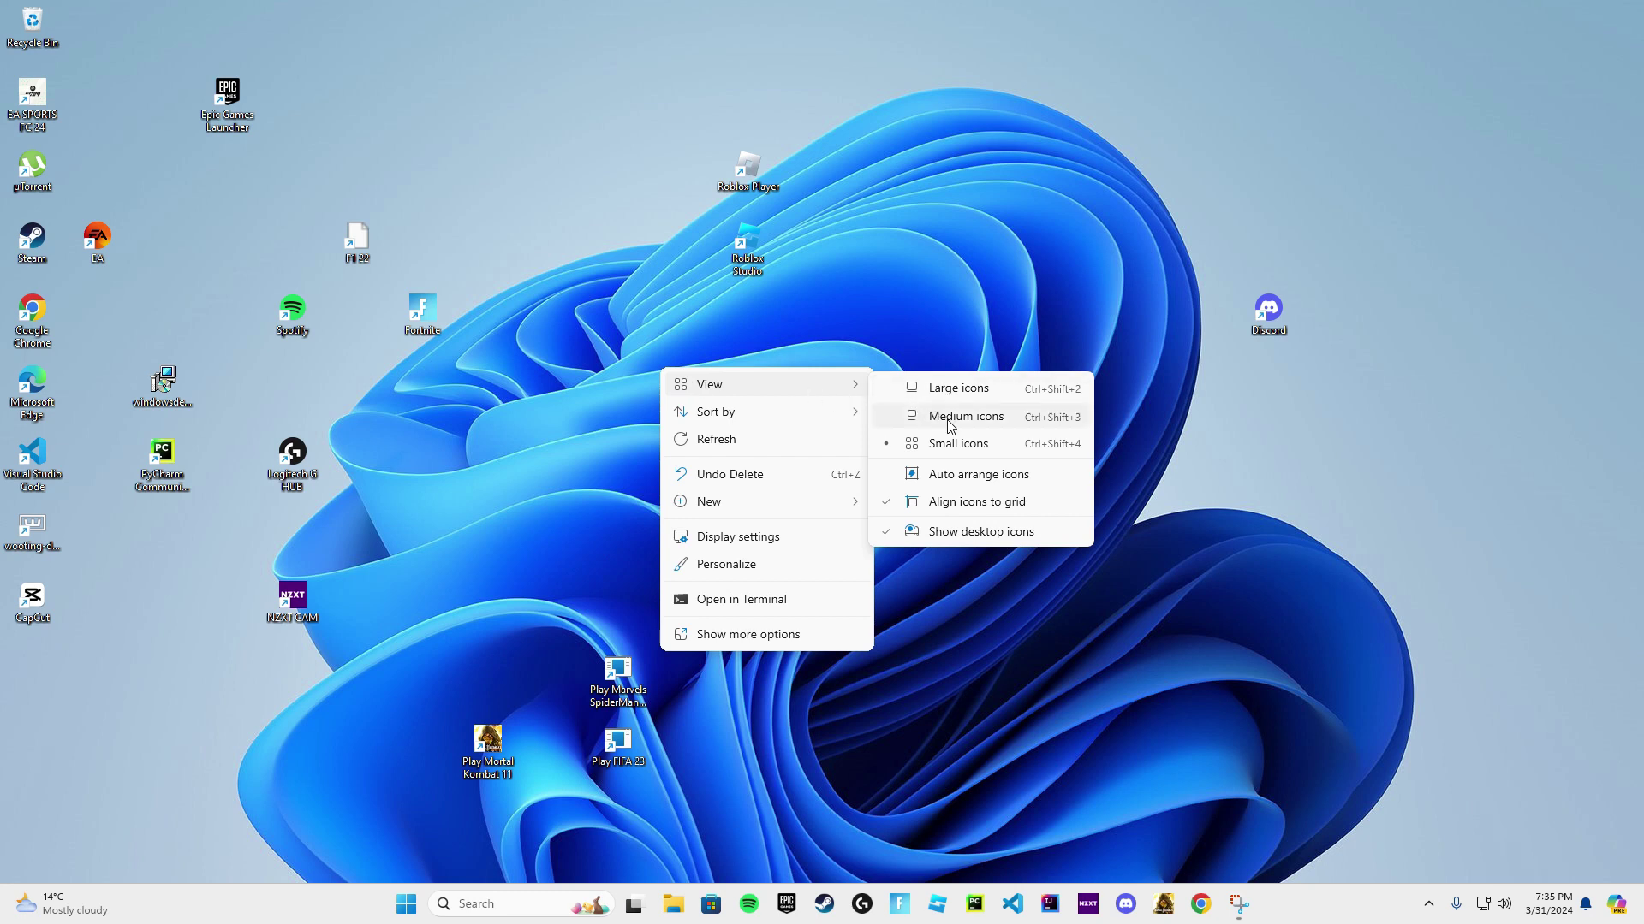
left_click(1011, 476)
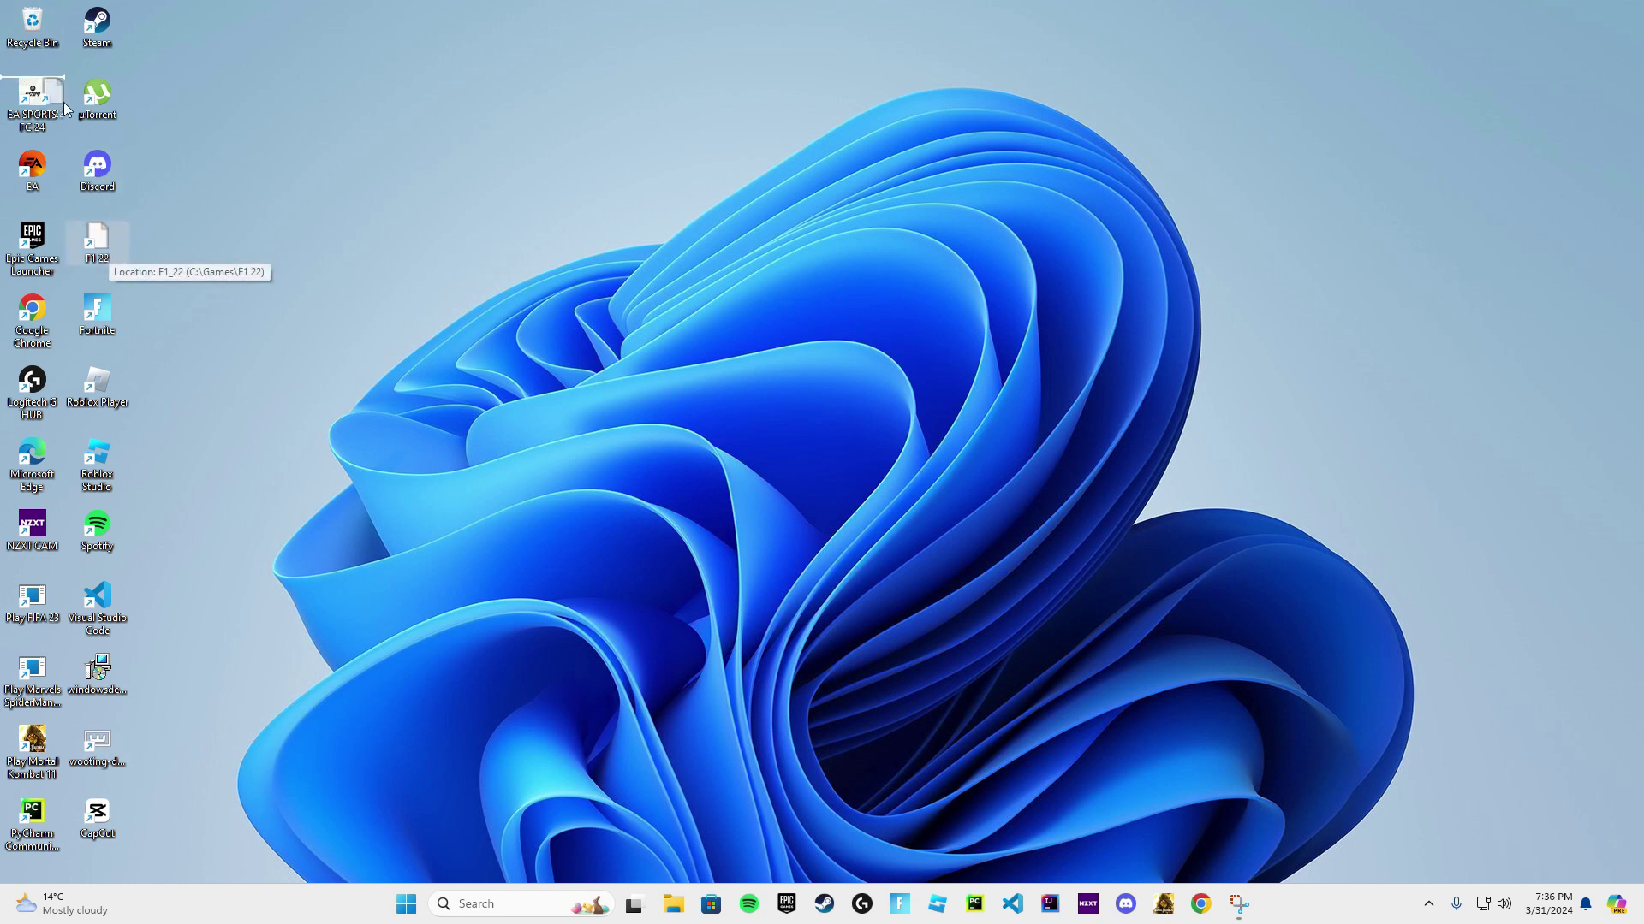
key("Delete")
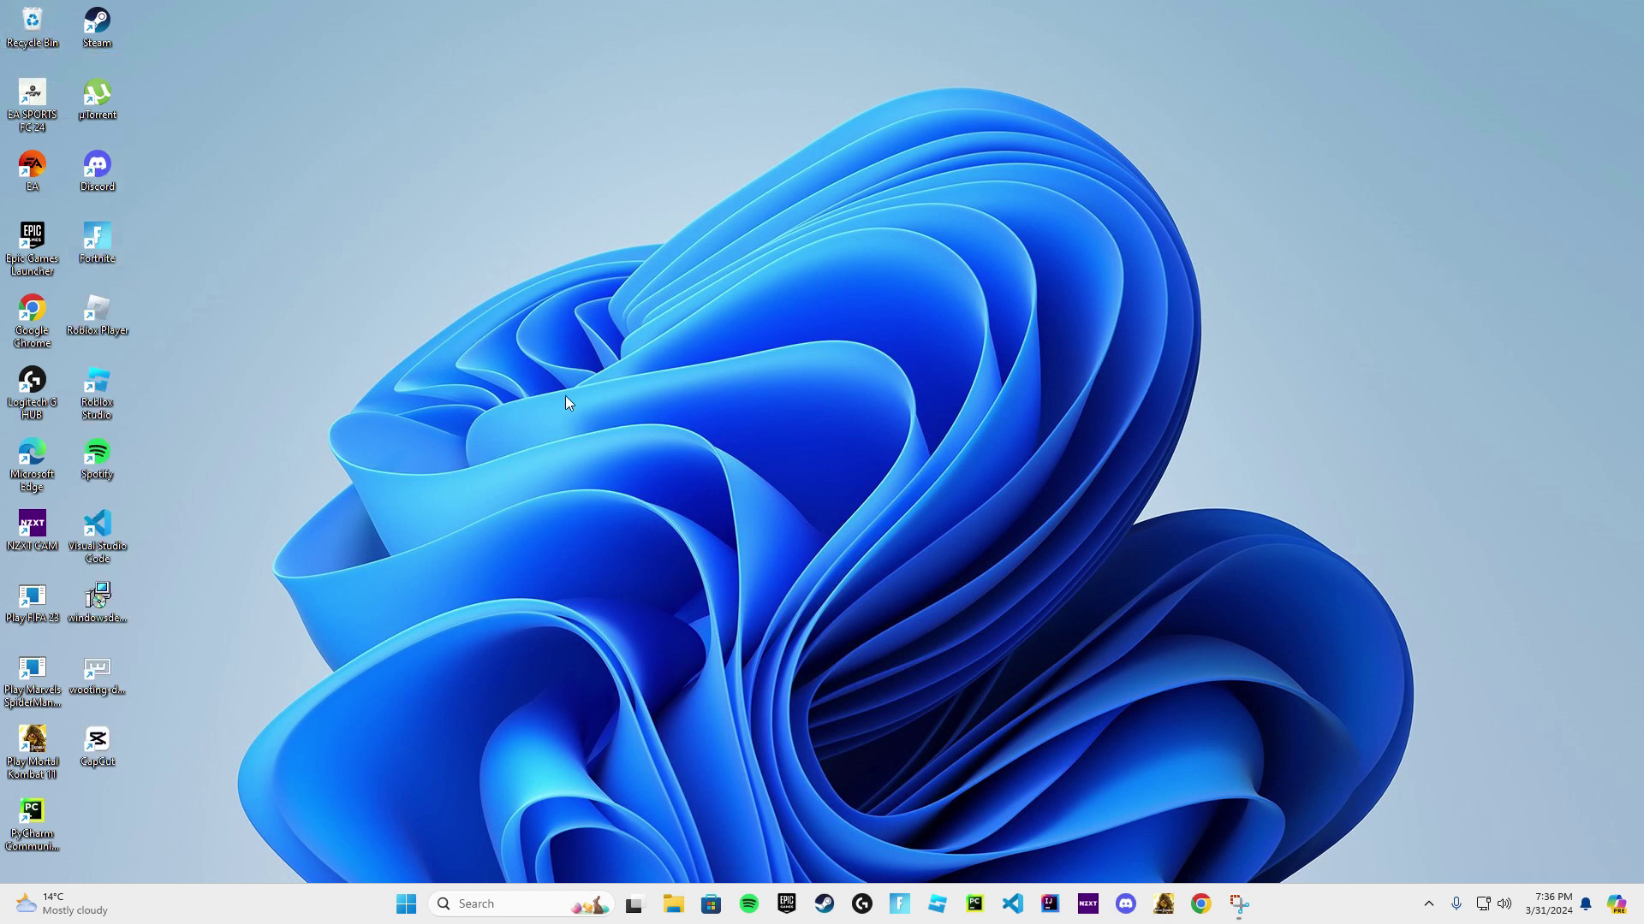
Step: Hide all desktop icons by turning off the Show desktop icons option
right_click(565, 257)
mouse_move(604, 275)
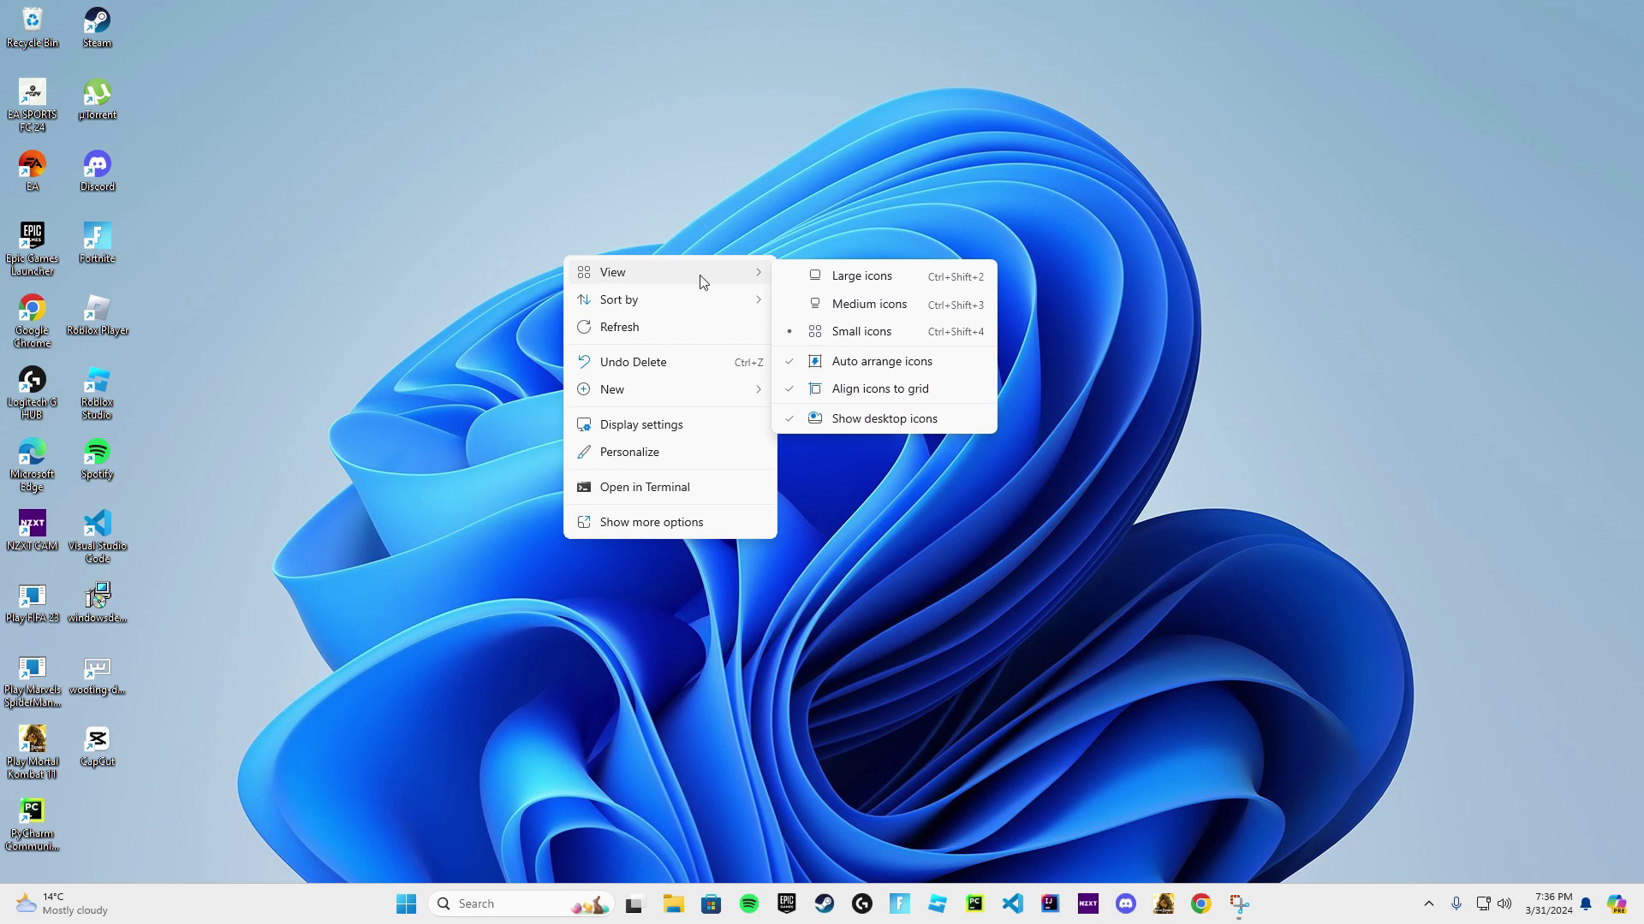
left_click(899, 426)
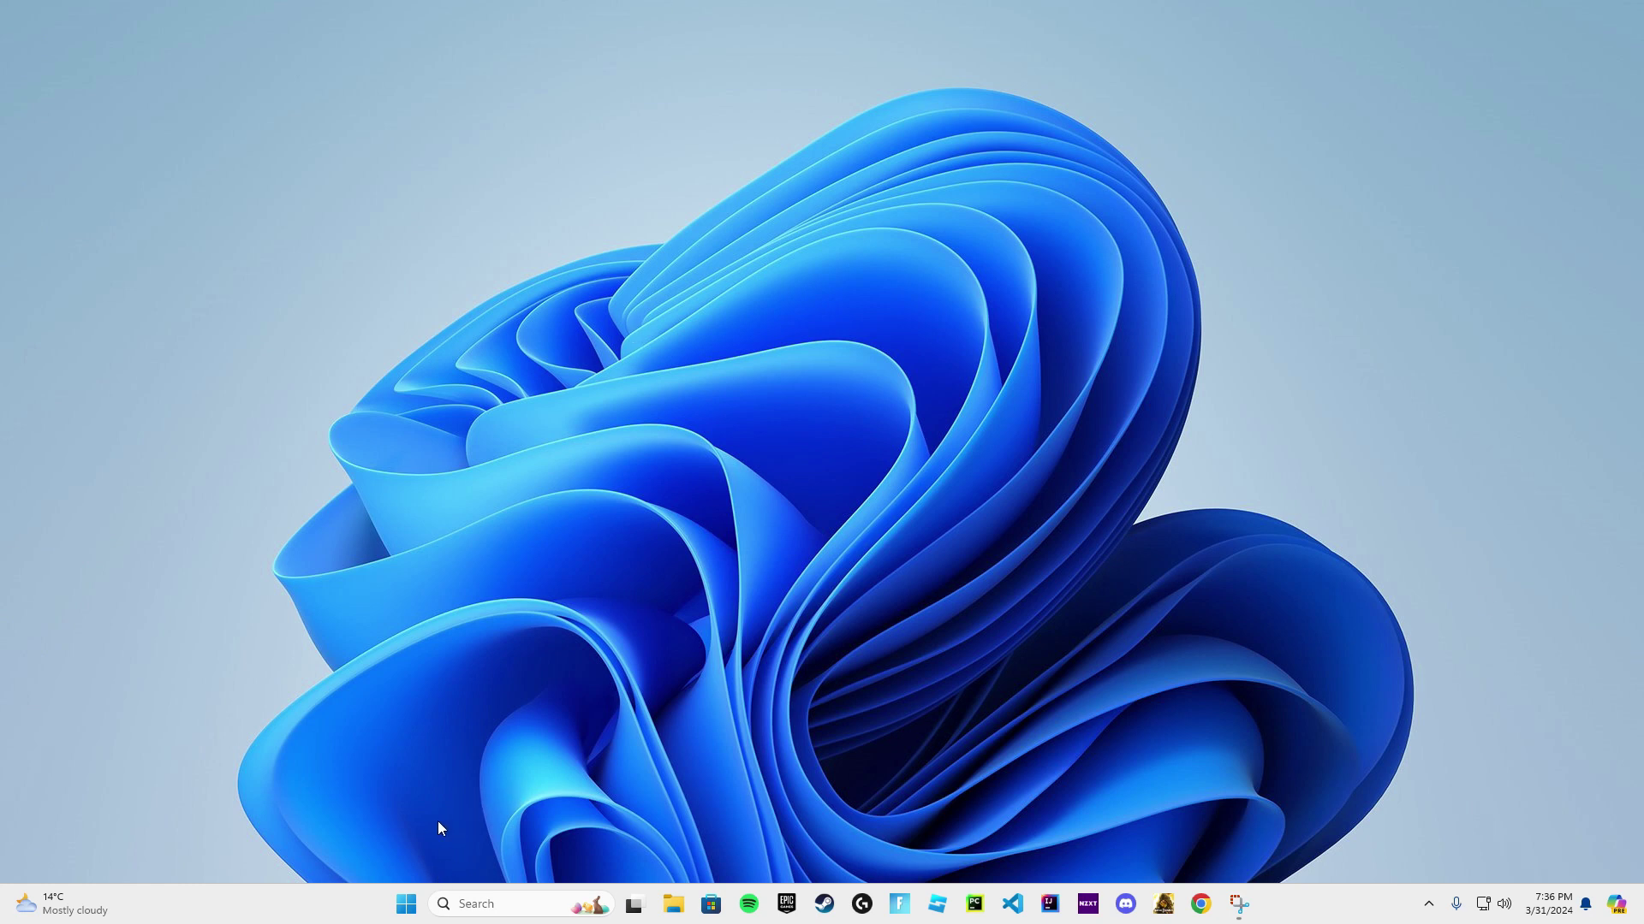
Step: Open the Taskbar personalization settings and set the taskbar search to Search icon only
left_click(406, 904)
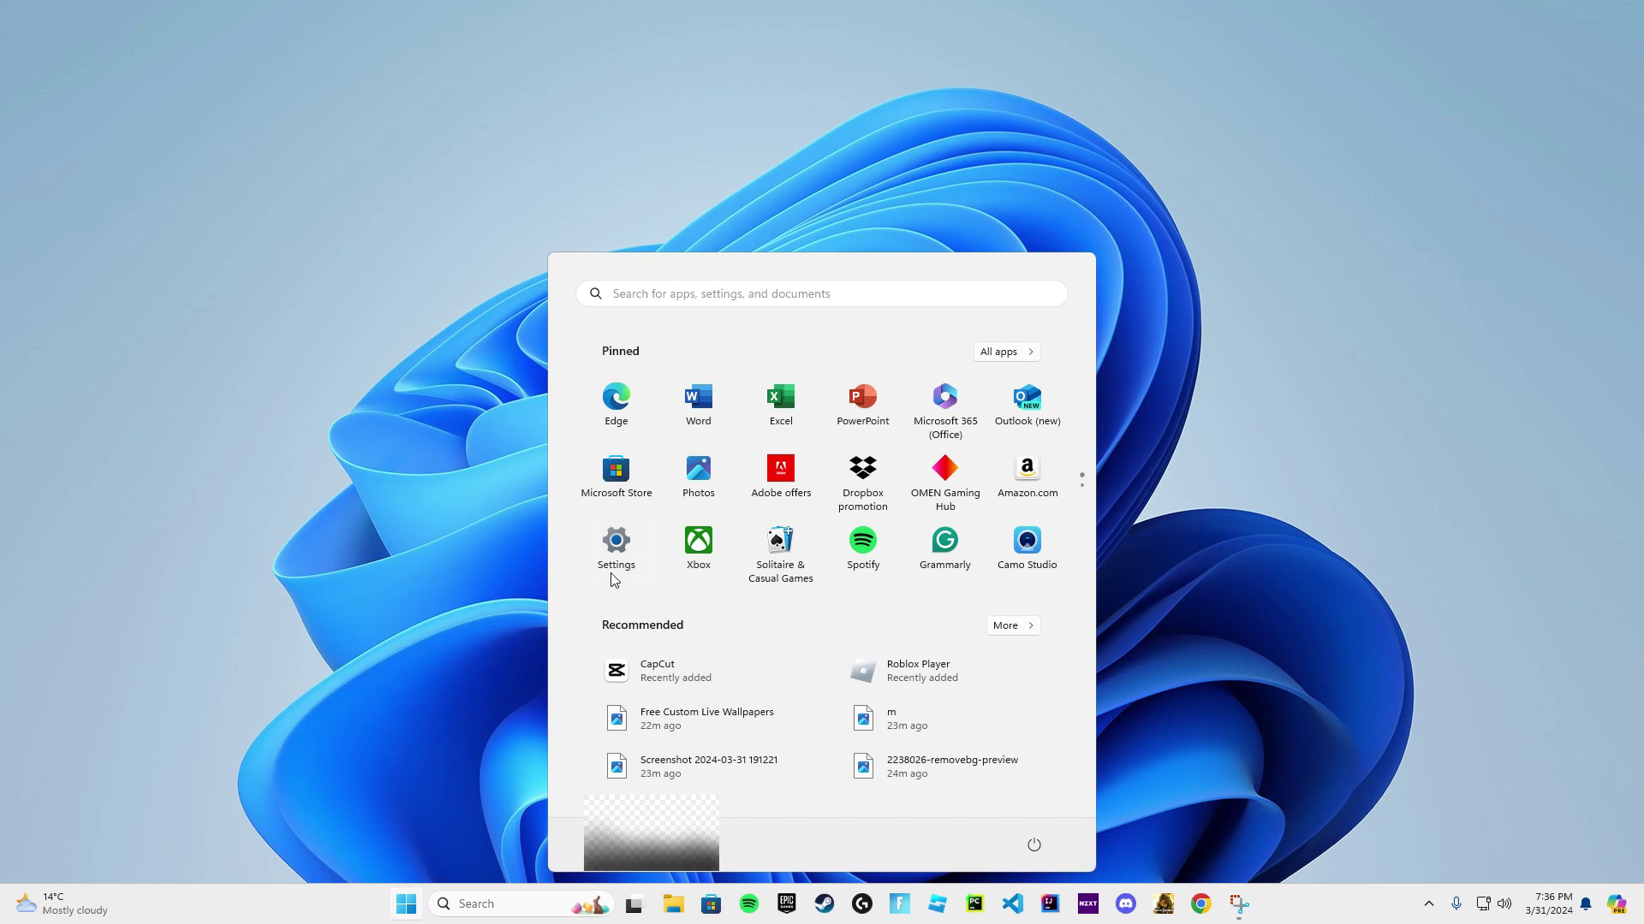
left_click(617, 548)
left_click(598, 374)
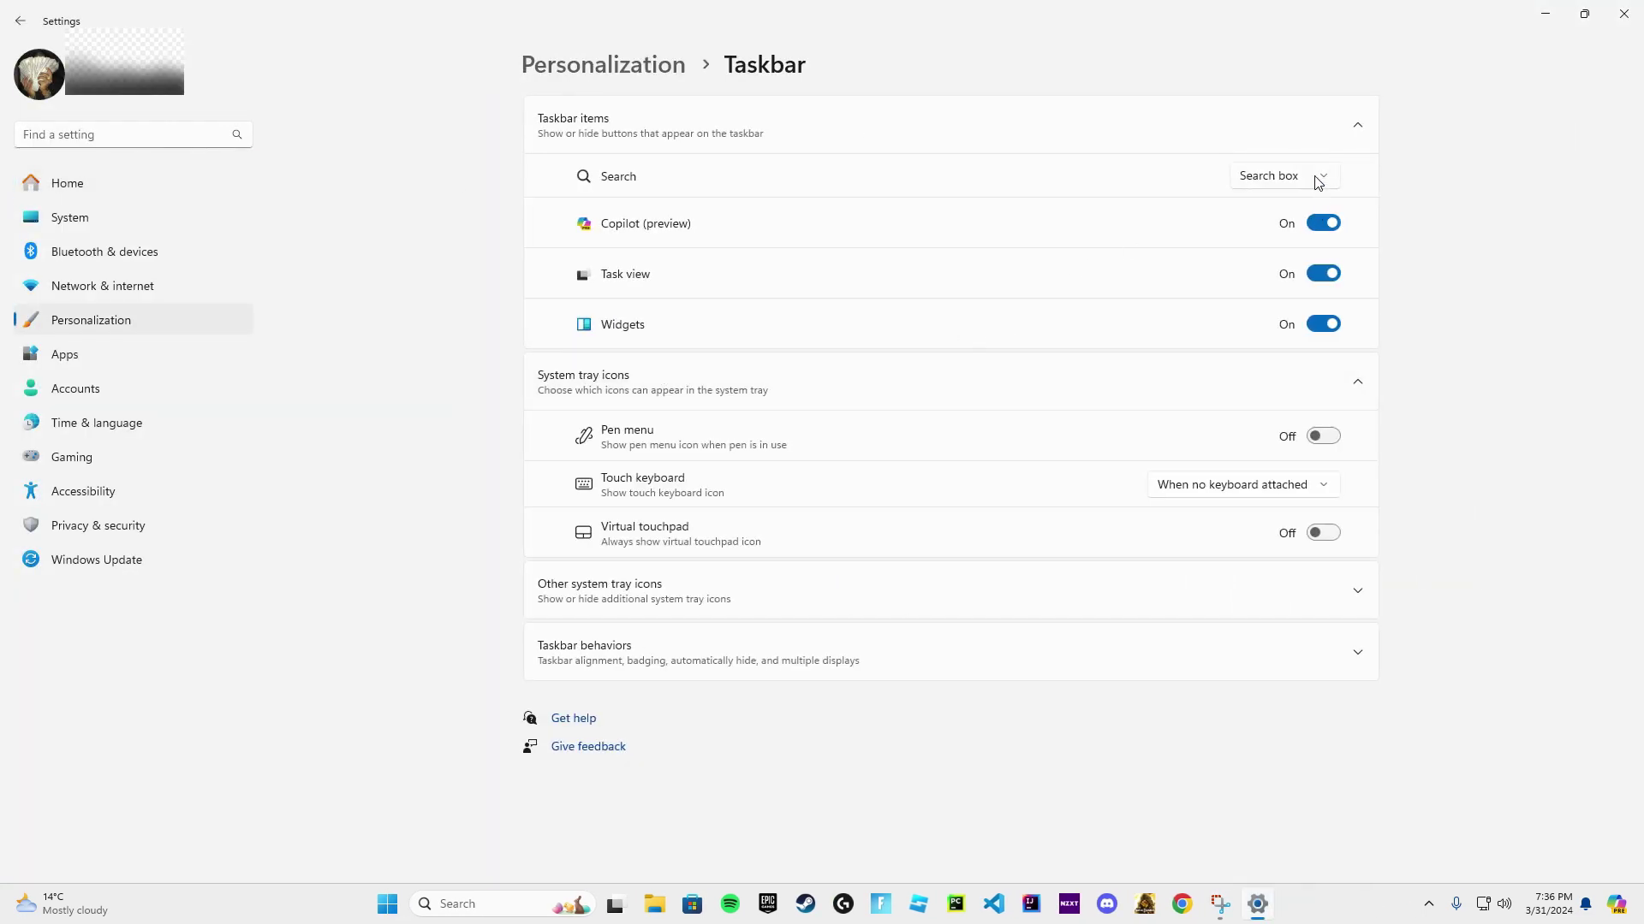
left_click(1239, 183)
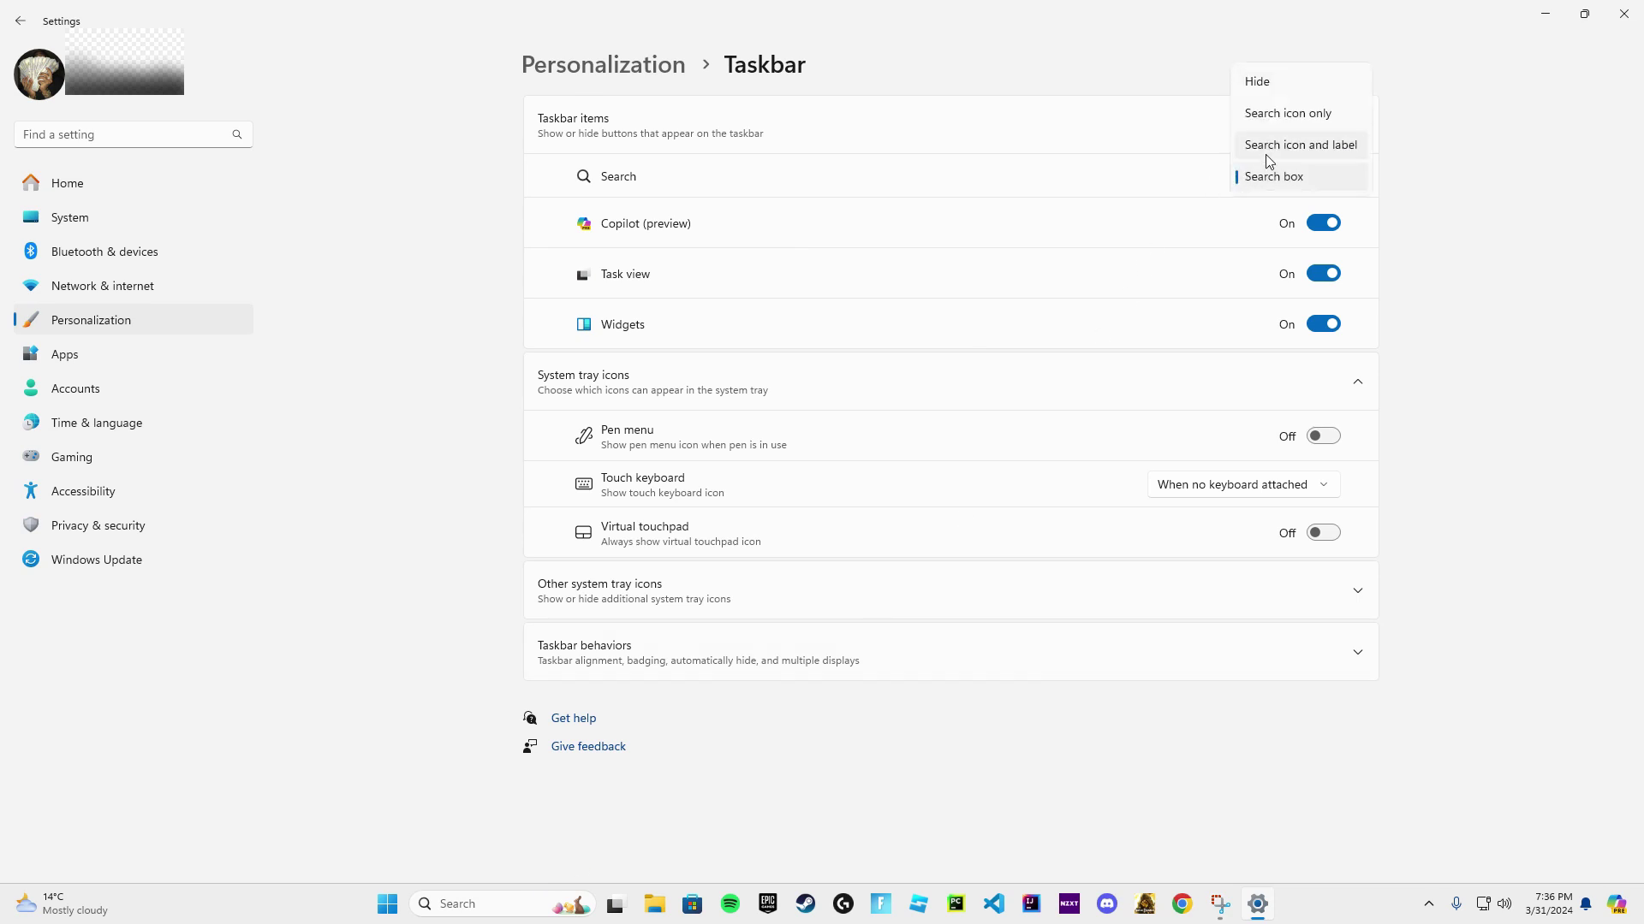
left_click(1267, 114)
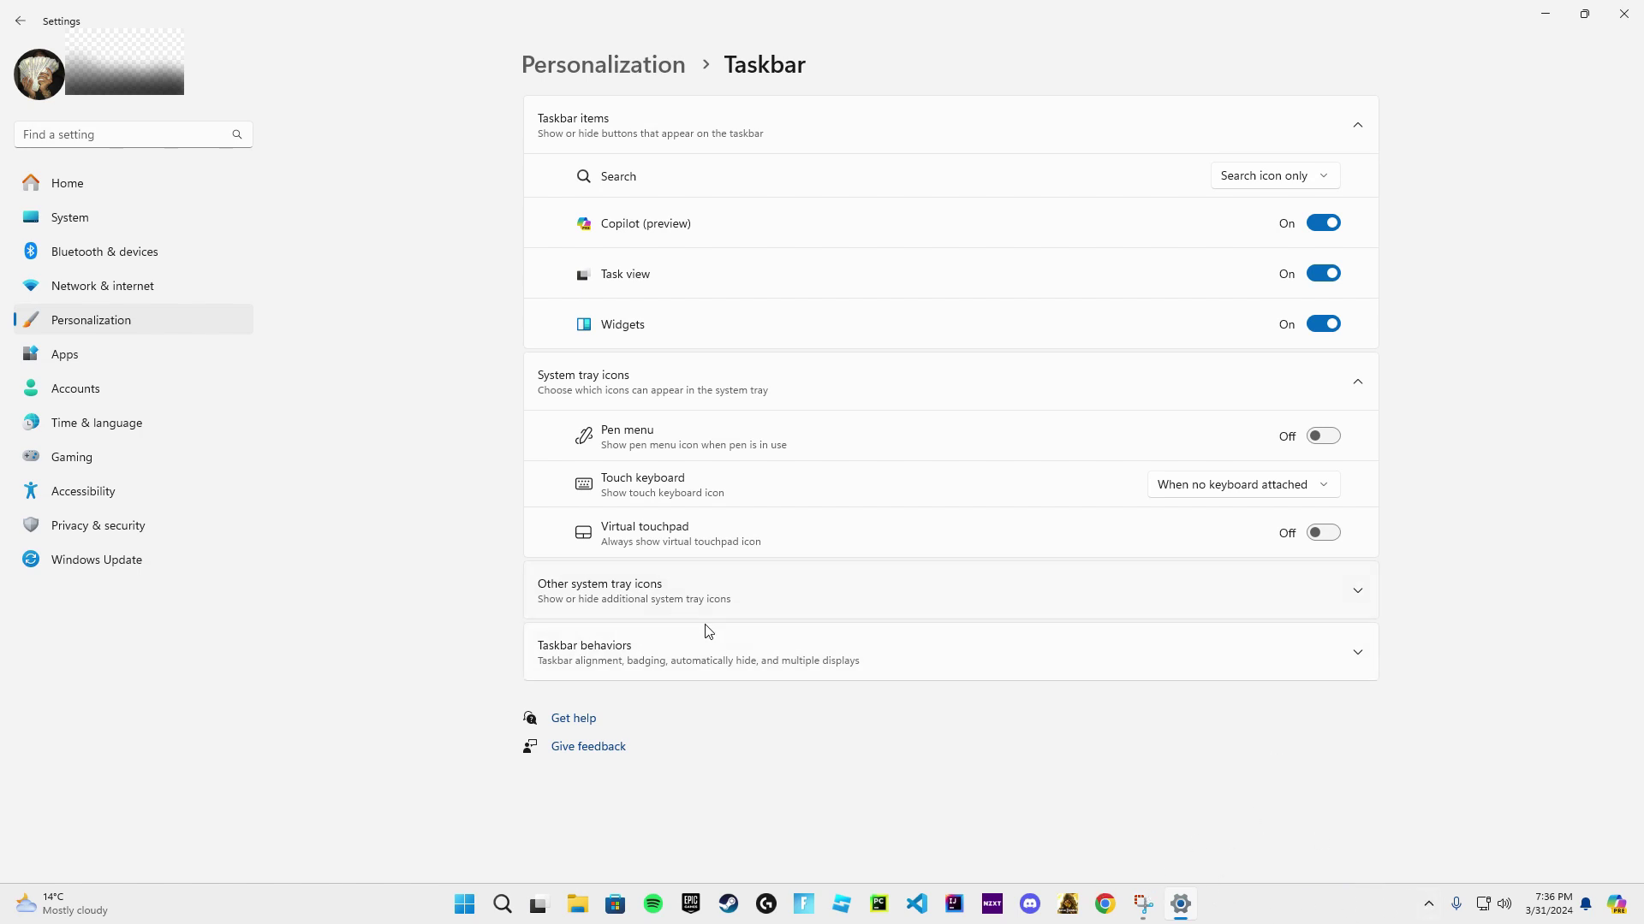
Step: Enable Automatically hide the taskbar in the taskbar behaviors and test how the taskbar reappears
left_click(682, 666)
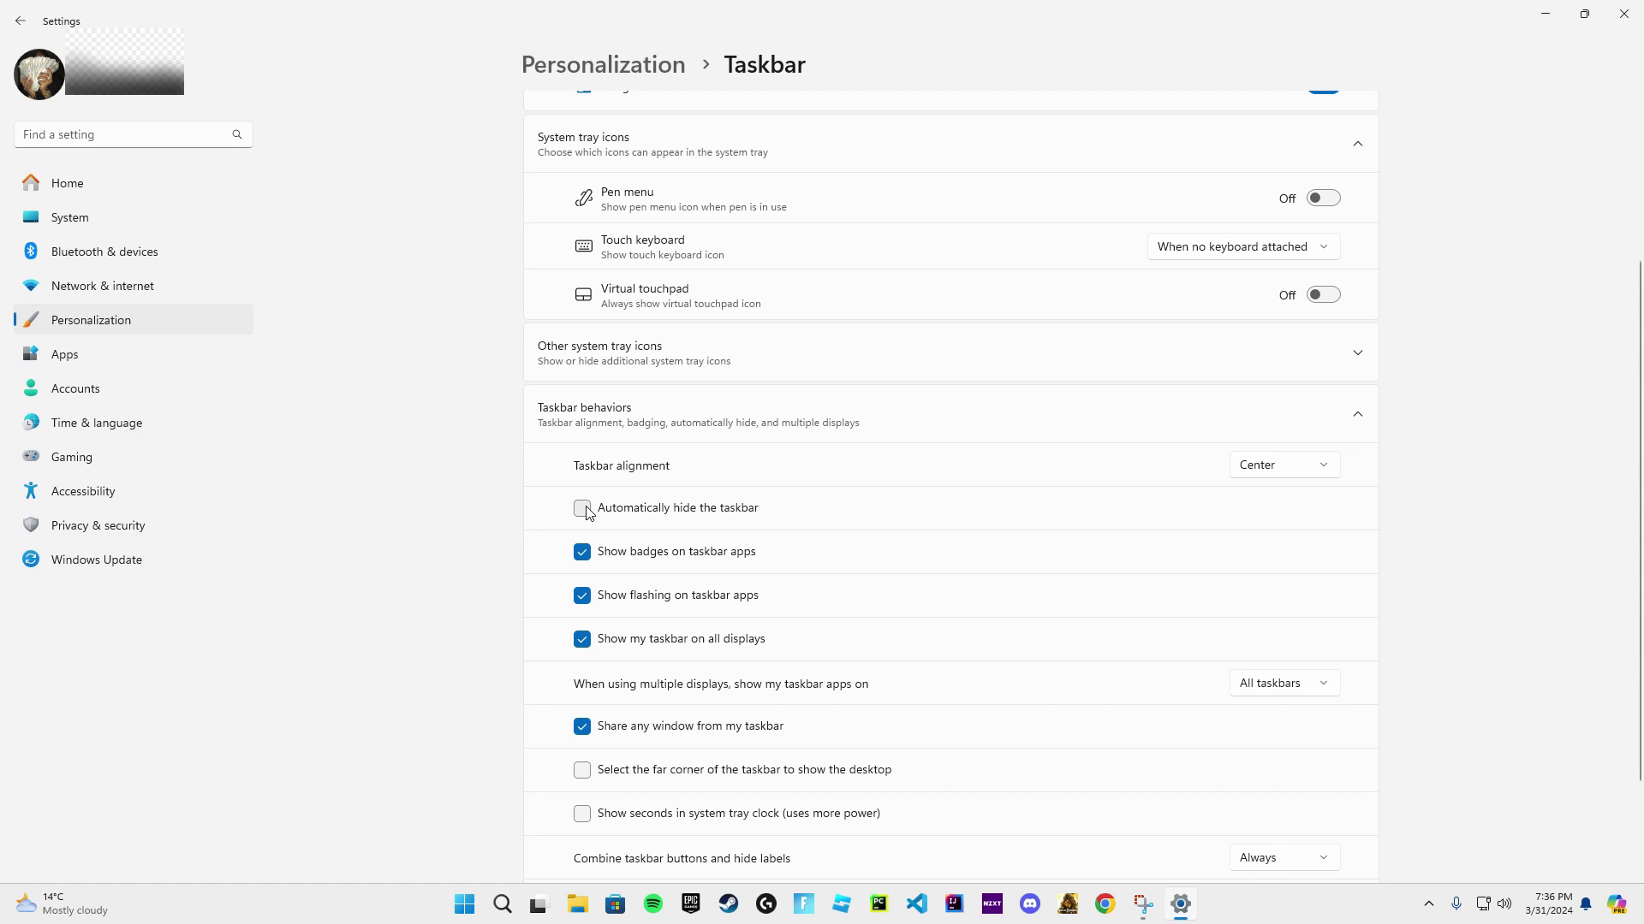
left_click(583, 509)
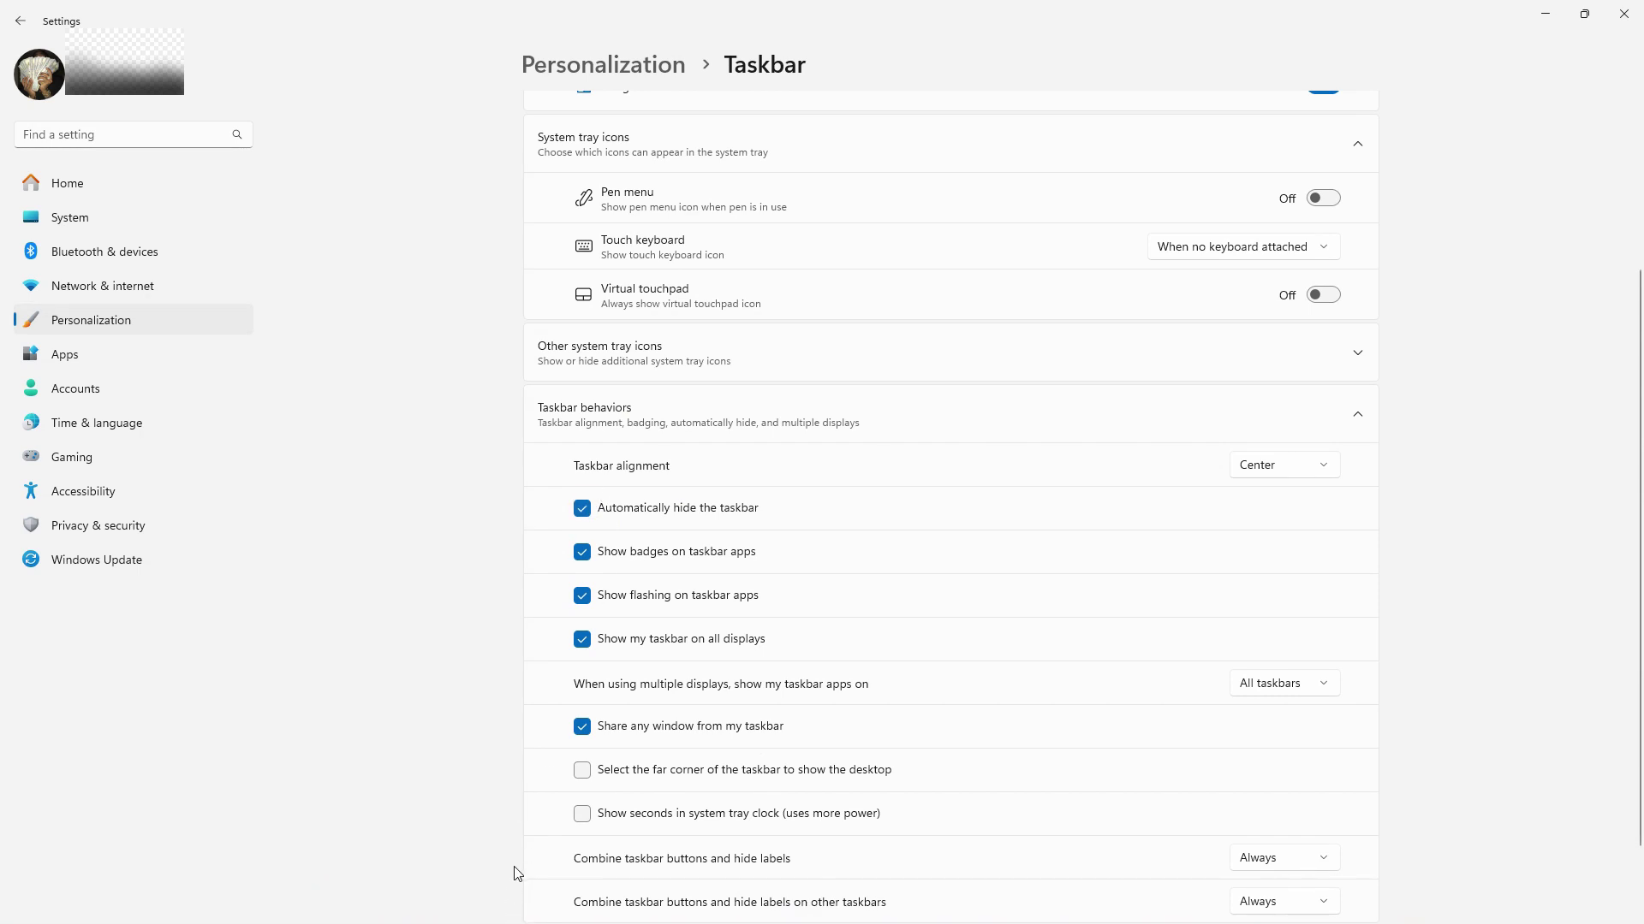
key("super")
key("Escape")
Step: Apply the dark Windows theme with the blue bloom wallpaper in Personalization and close Settings
left_click(53, 322)
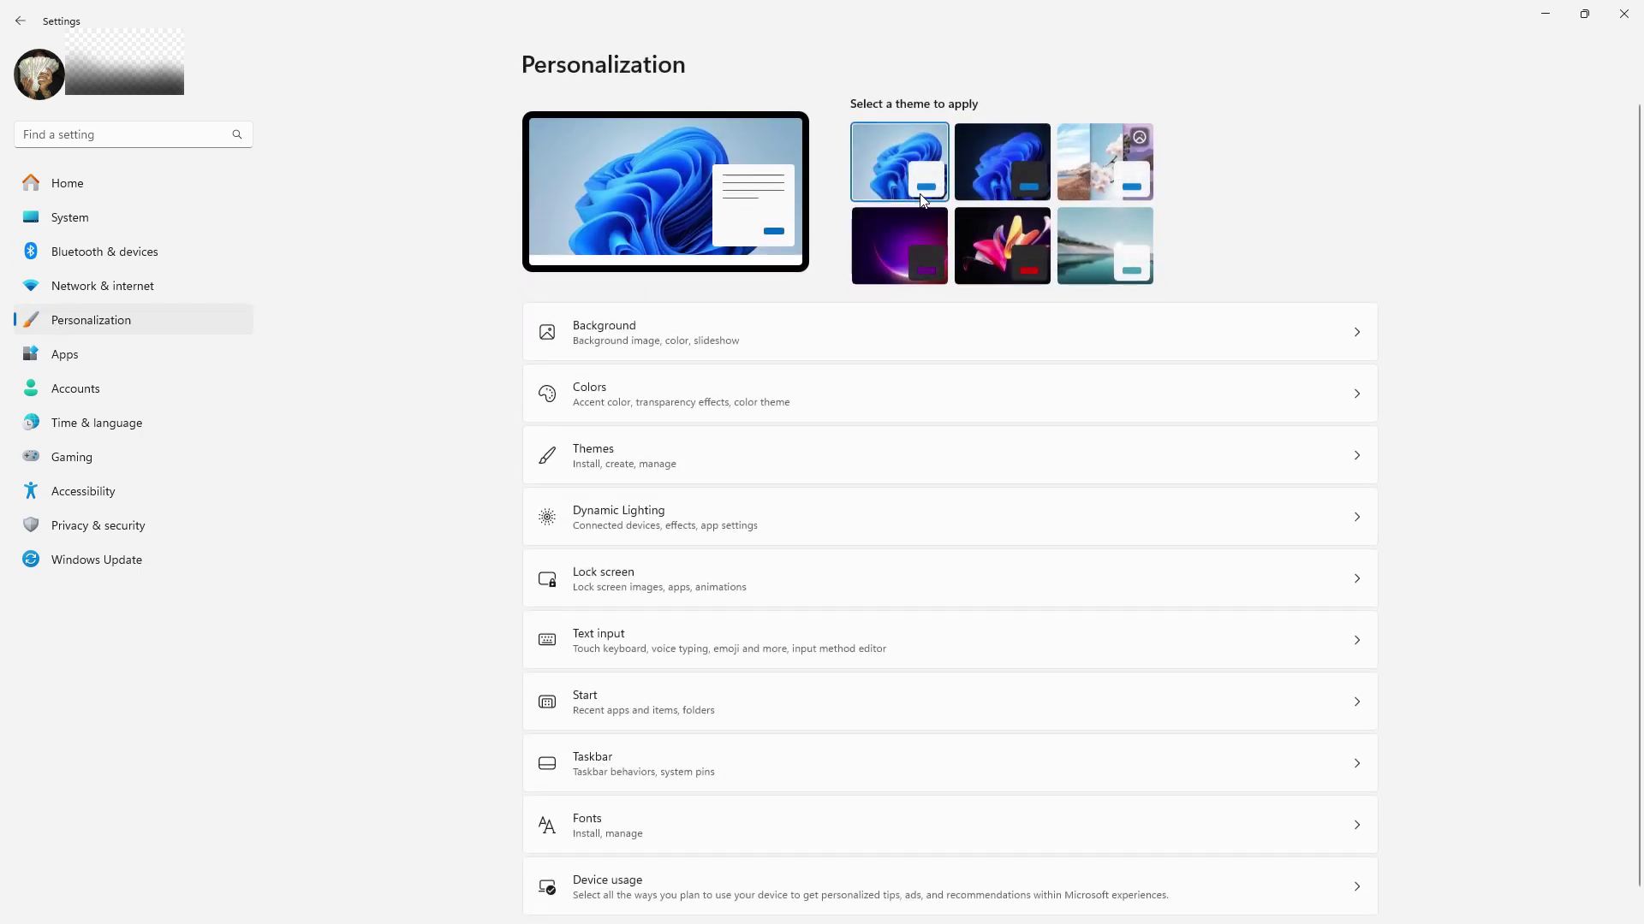
left_click(1010, 144)
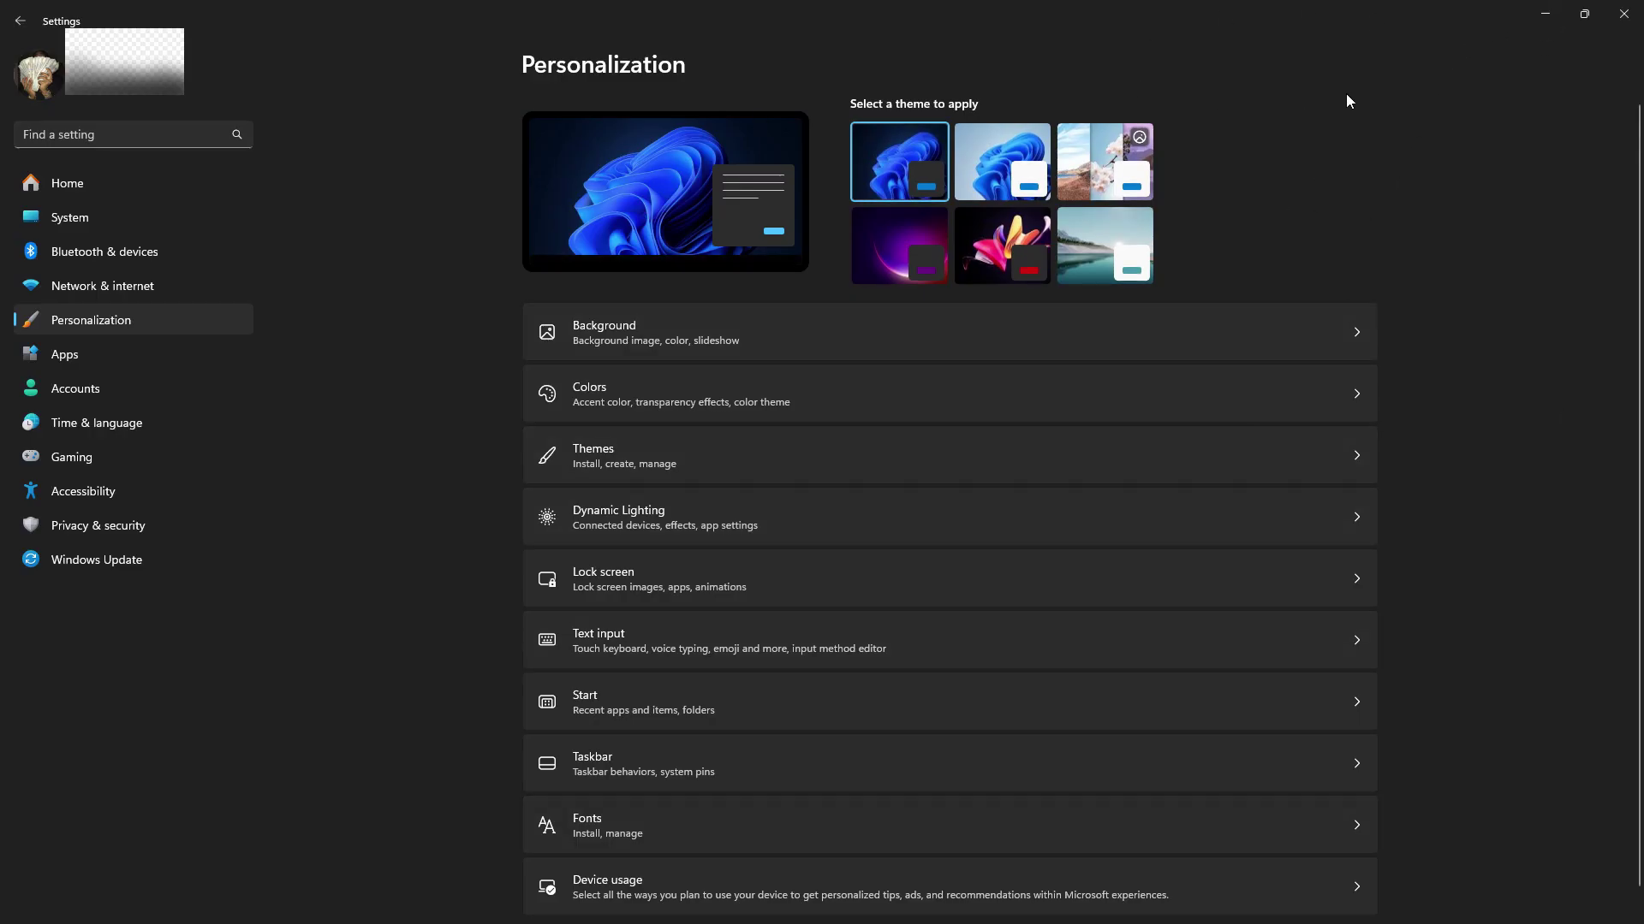
left_click(1624, 14)
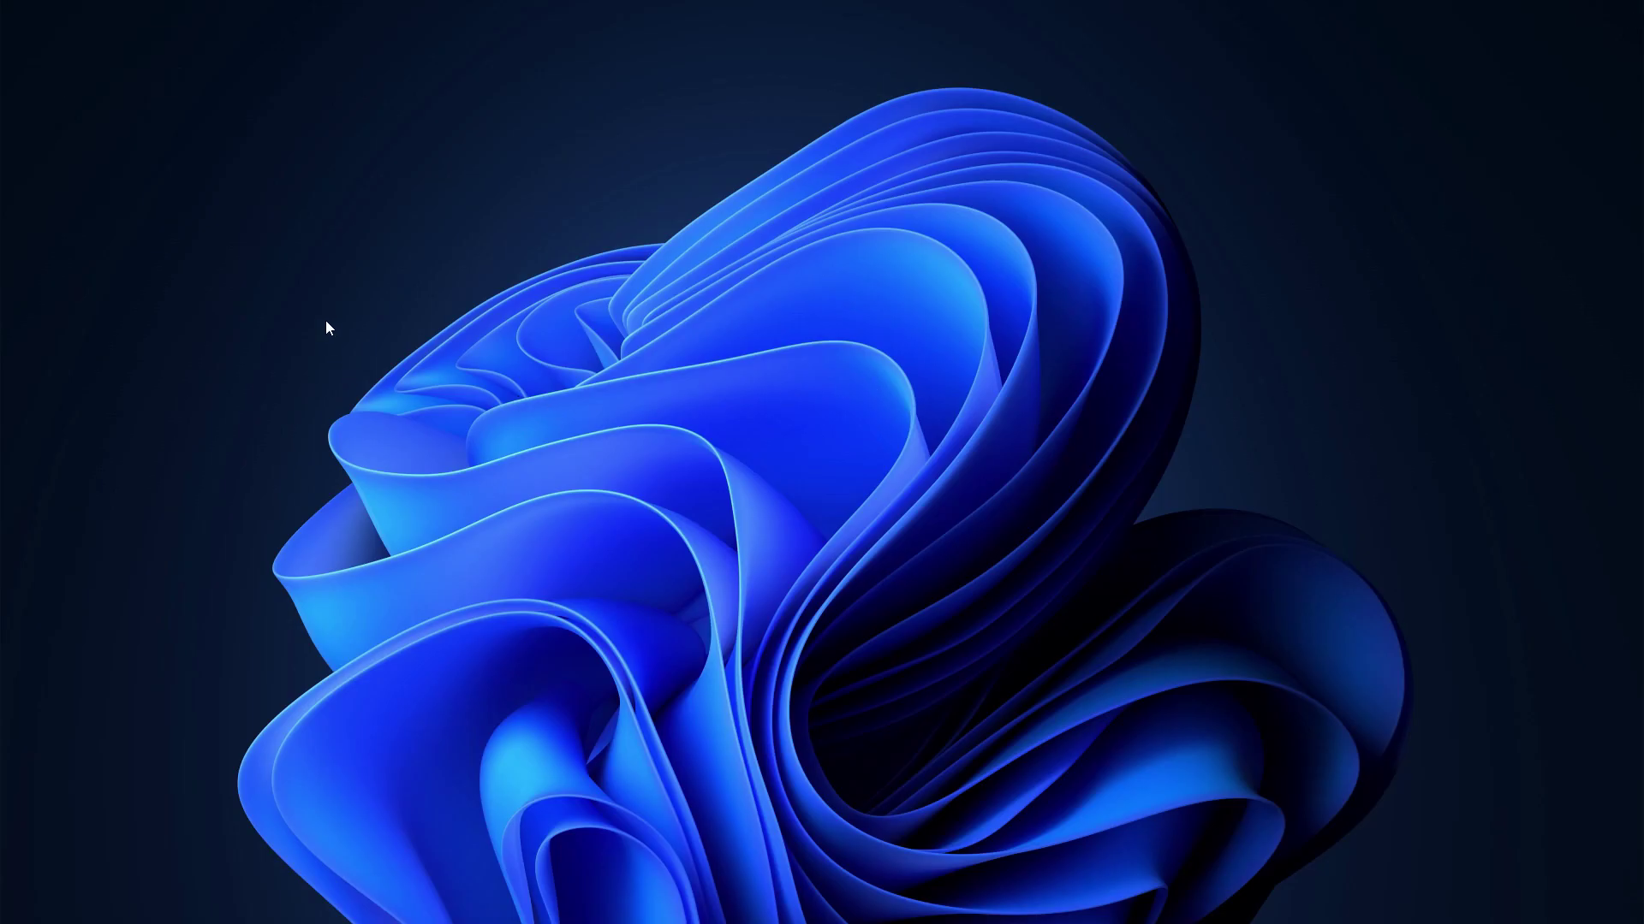
Step: Switch to Google Chrome and search Google for "windows 11 cursor"
mouse_move(1130, 920)
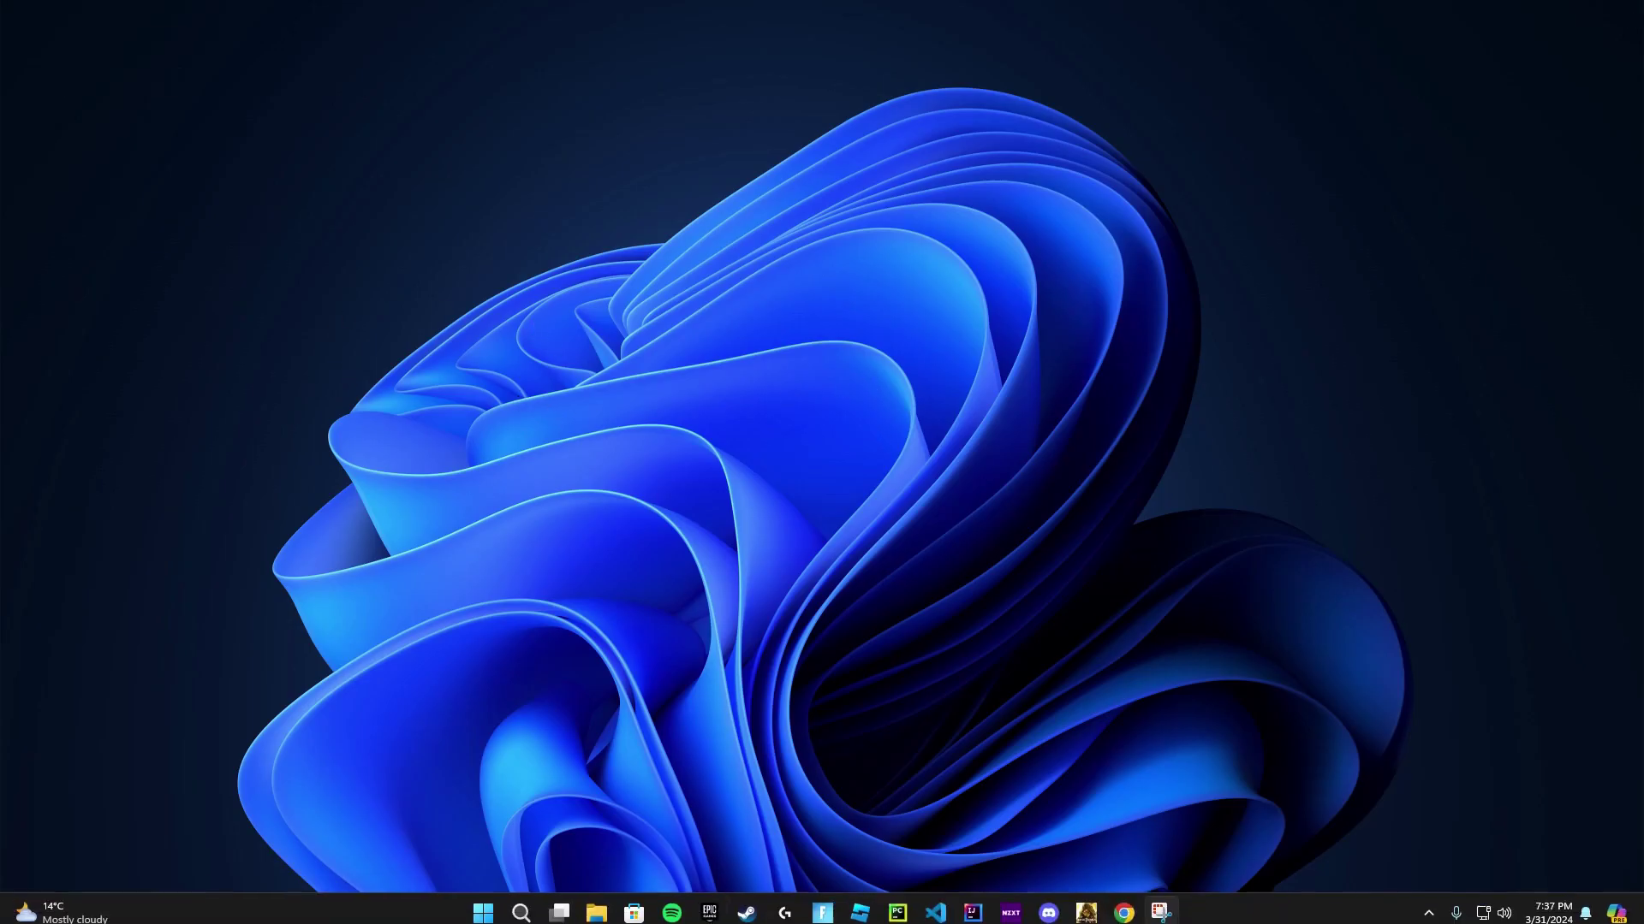
left_click(1133, 914)
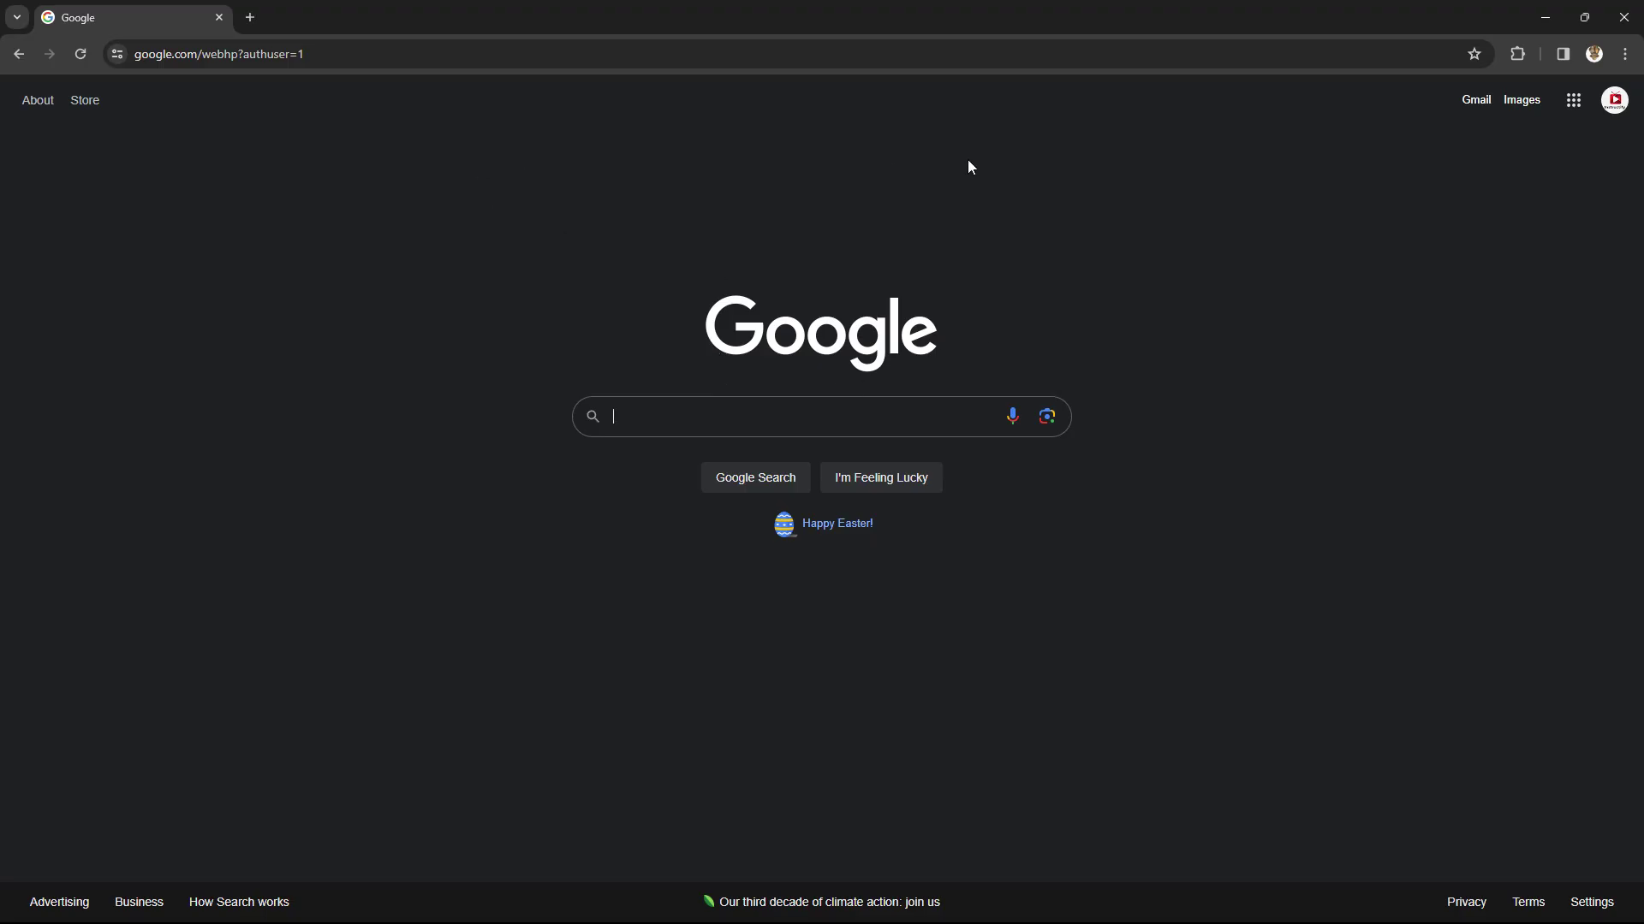
type("windows 1")
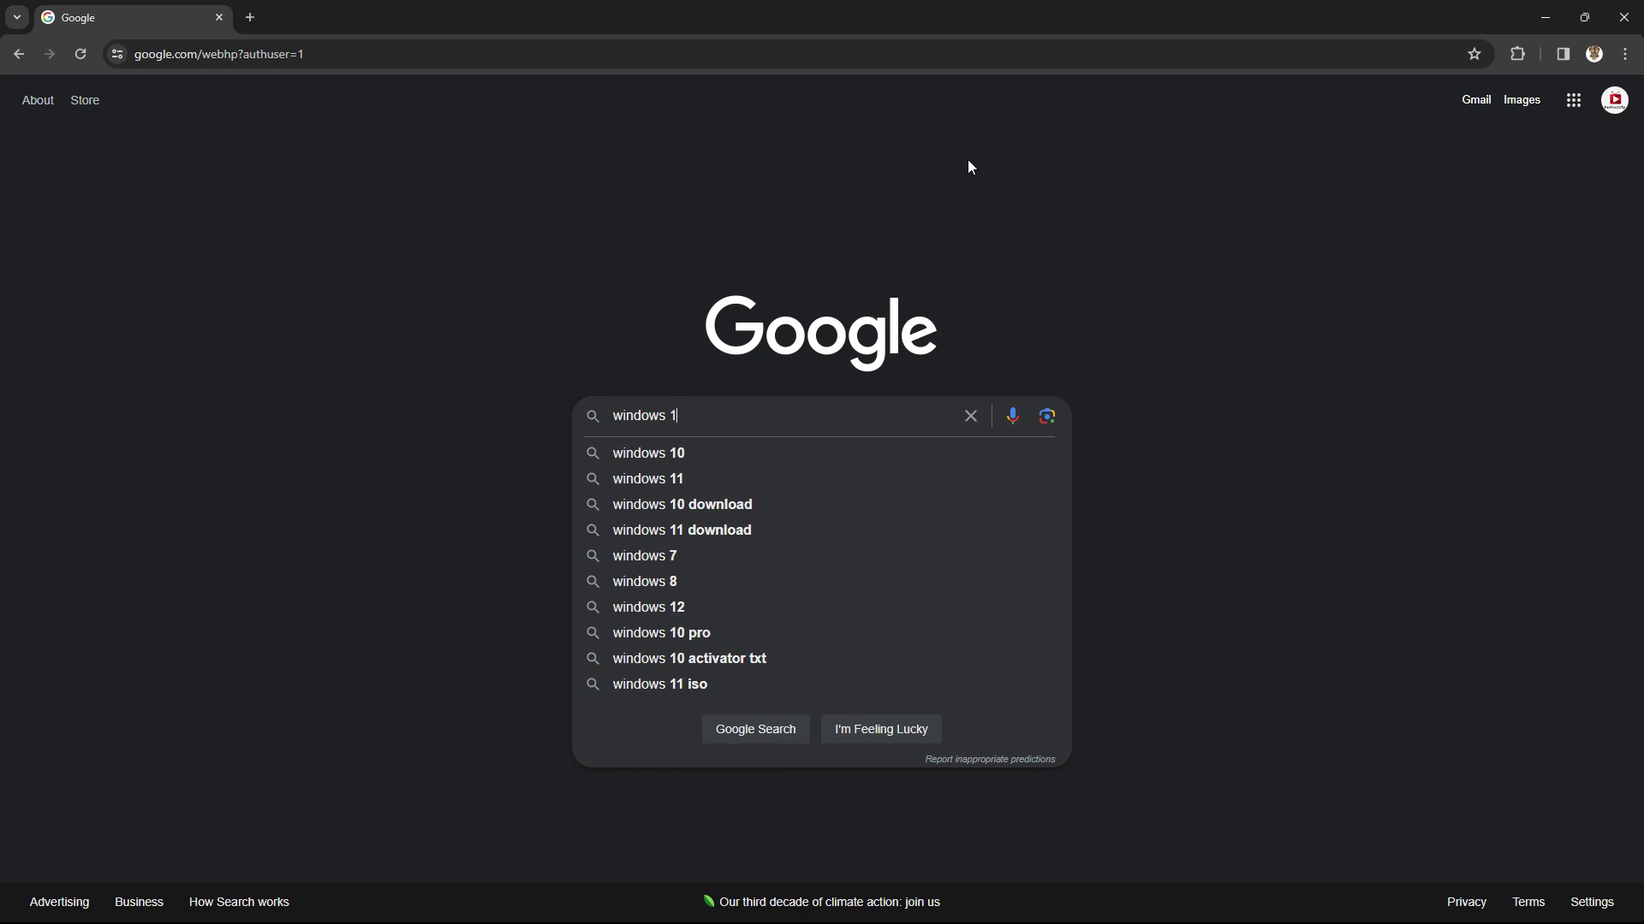
type("1 cursor")
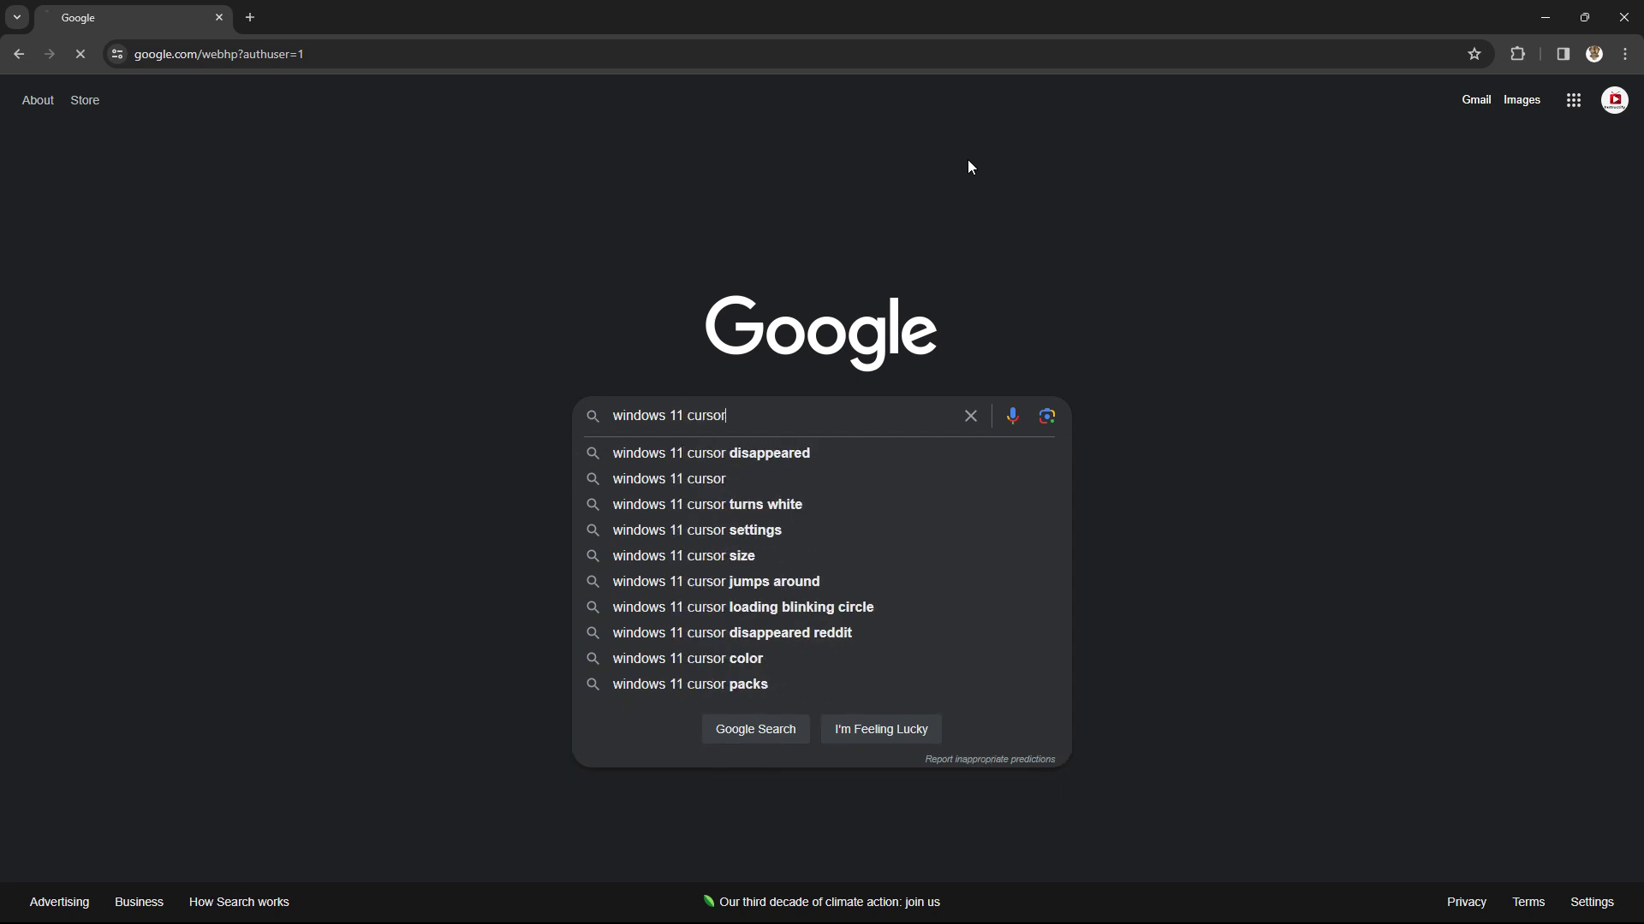
key("Return")
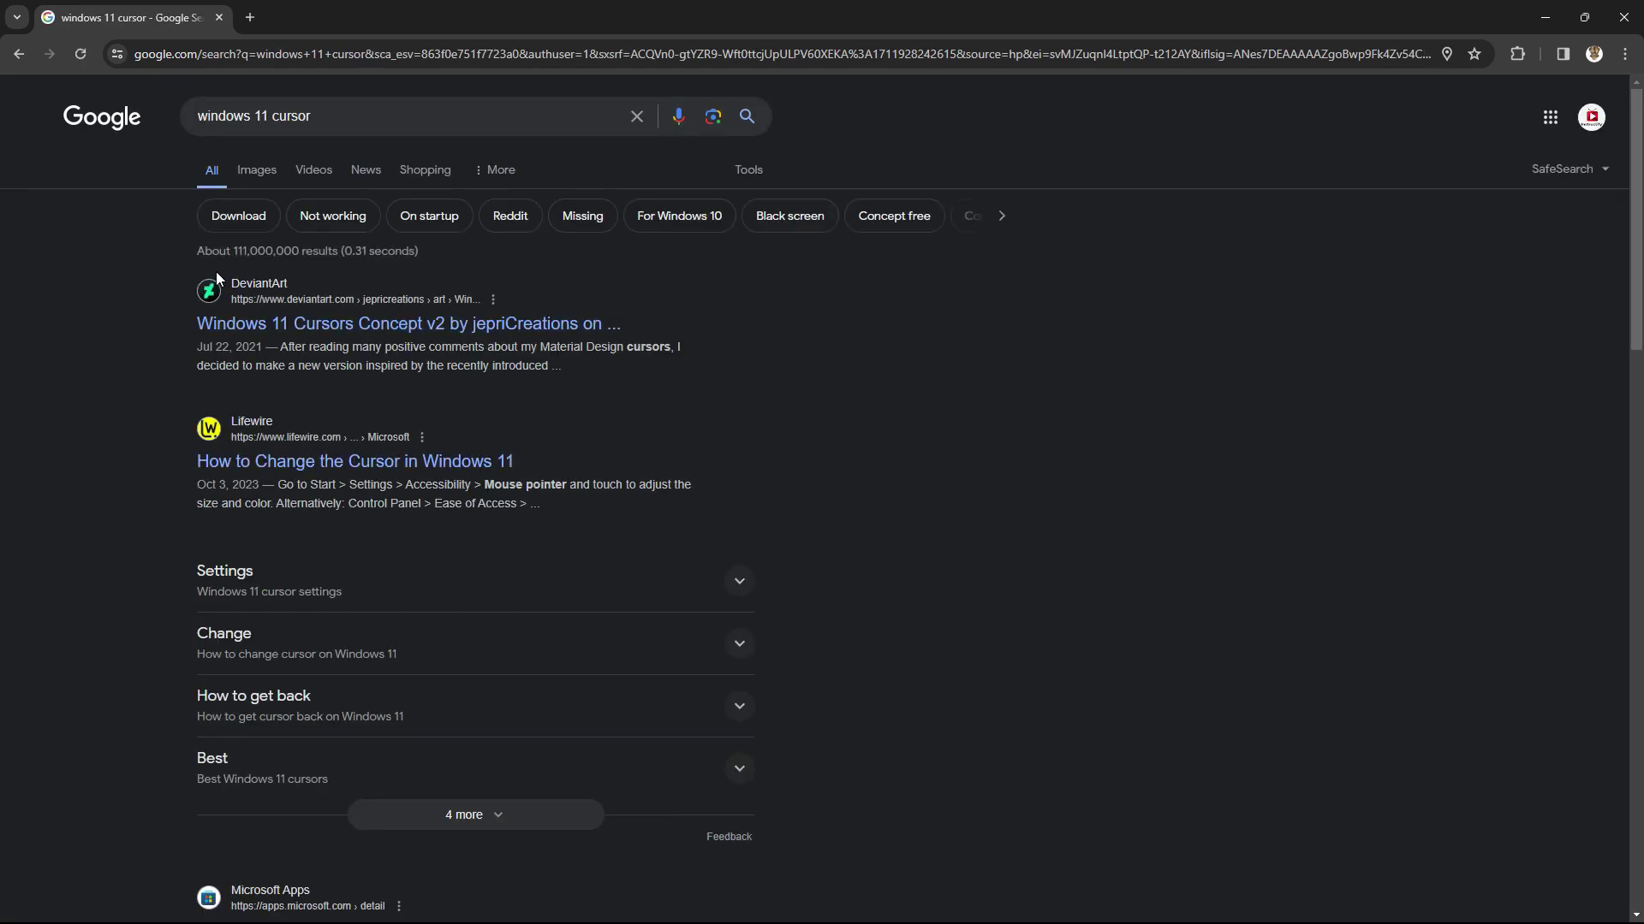
Step: Open the DeviantArt page for Windows 11 Cursors Concept v2 and download its zip file into the Downloads folder
left_click(350, 329)
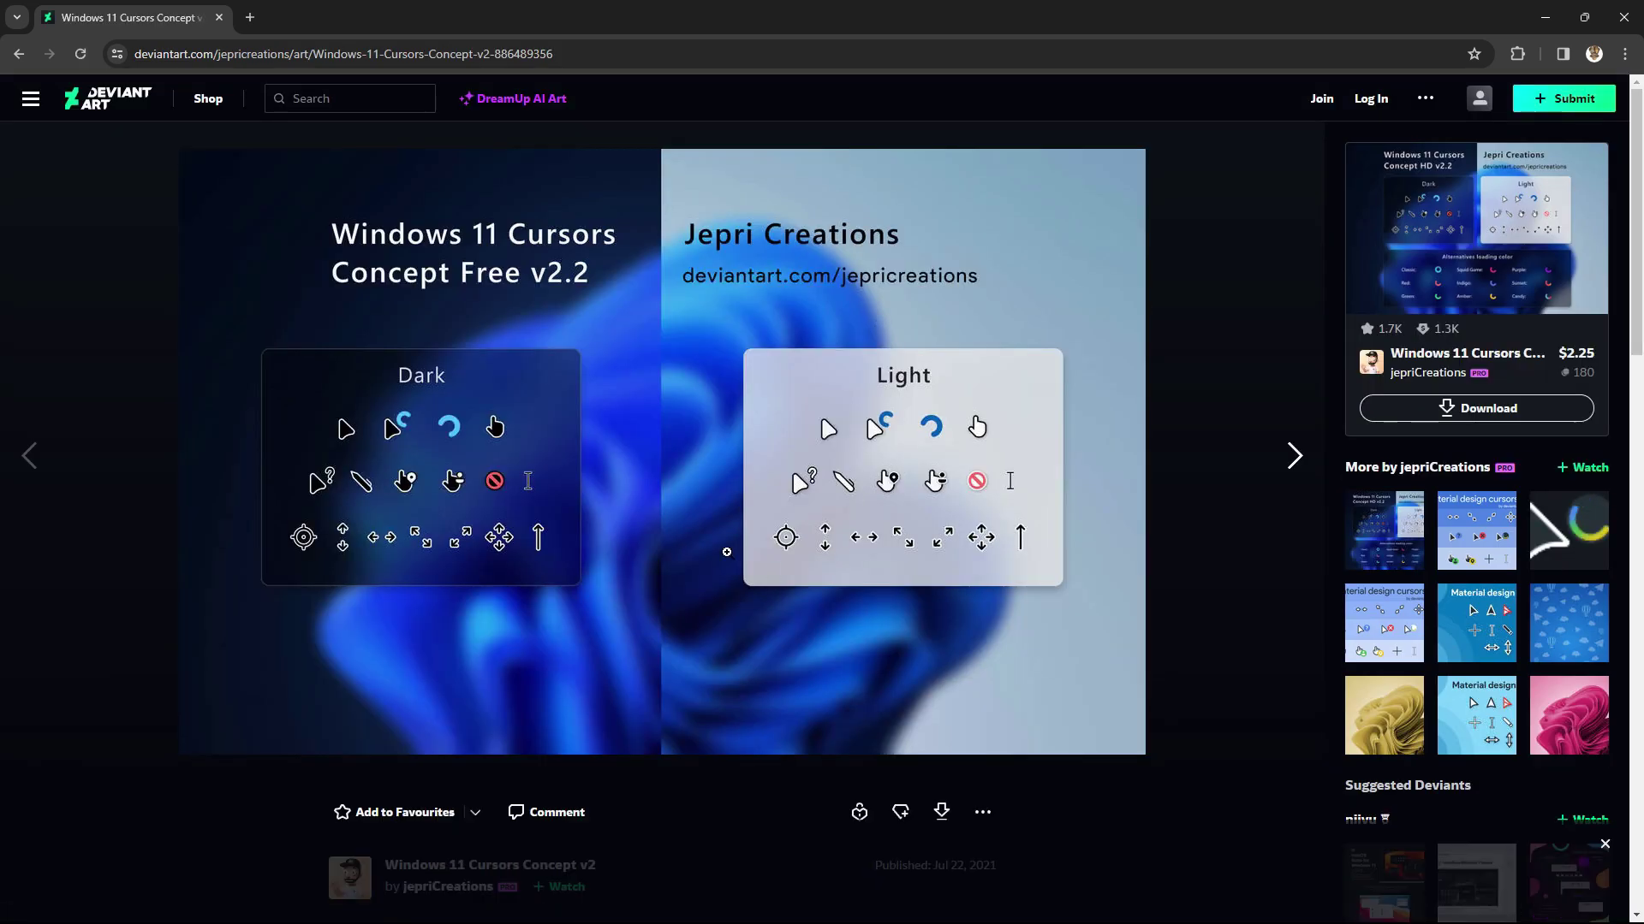
scroll(1010, 659, "down", 2)
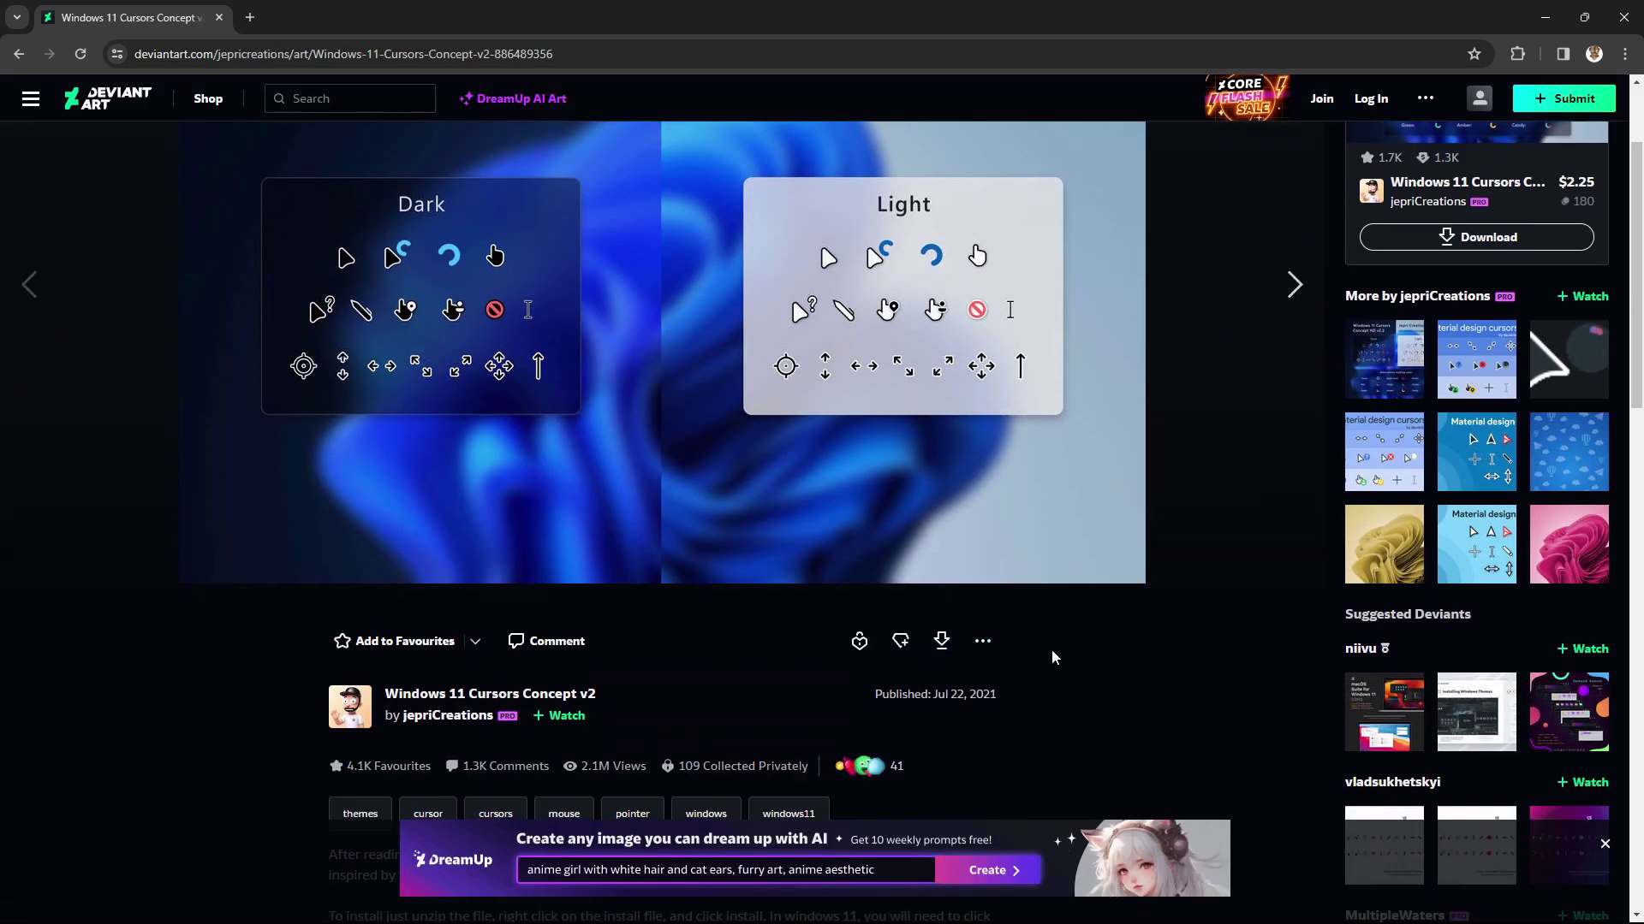
left_click(939, 644)
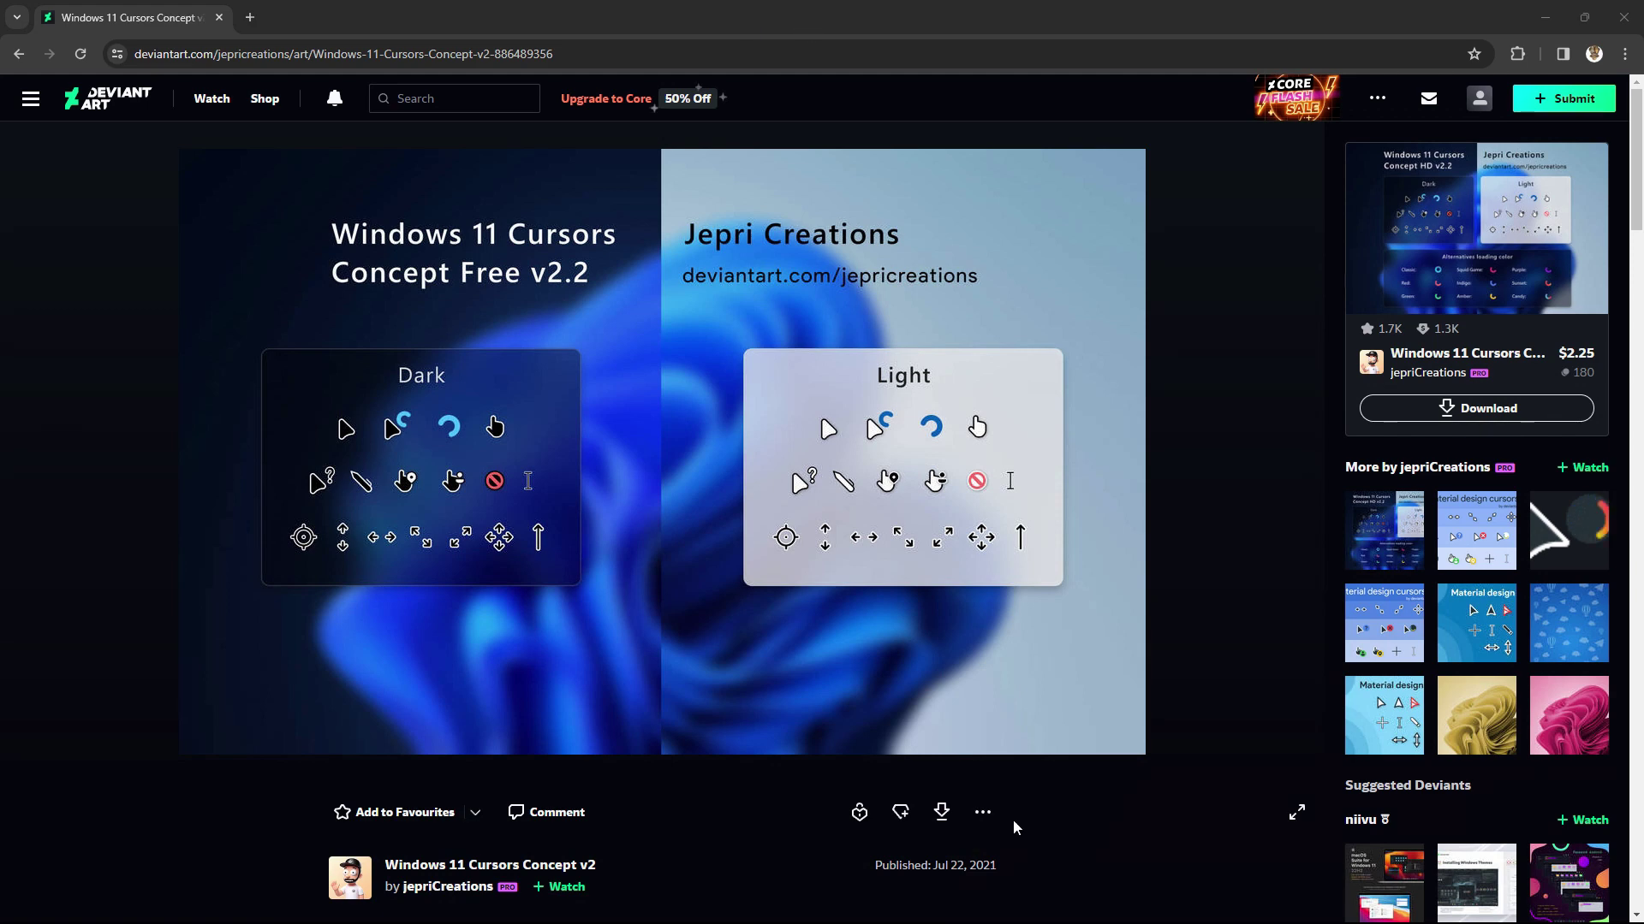
left_click(942, 813)
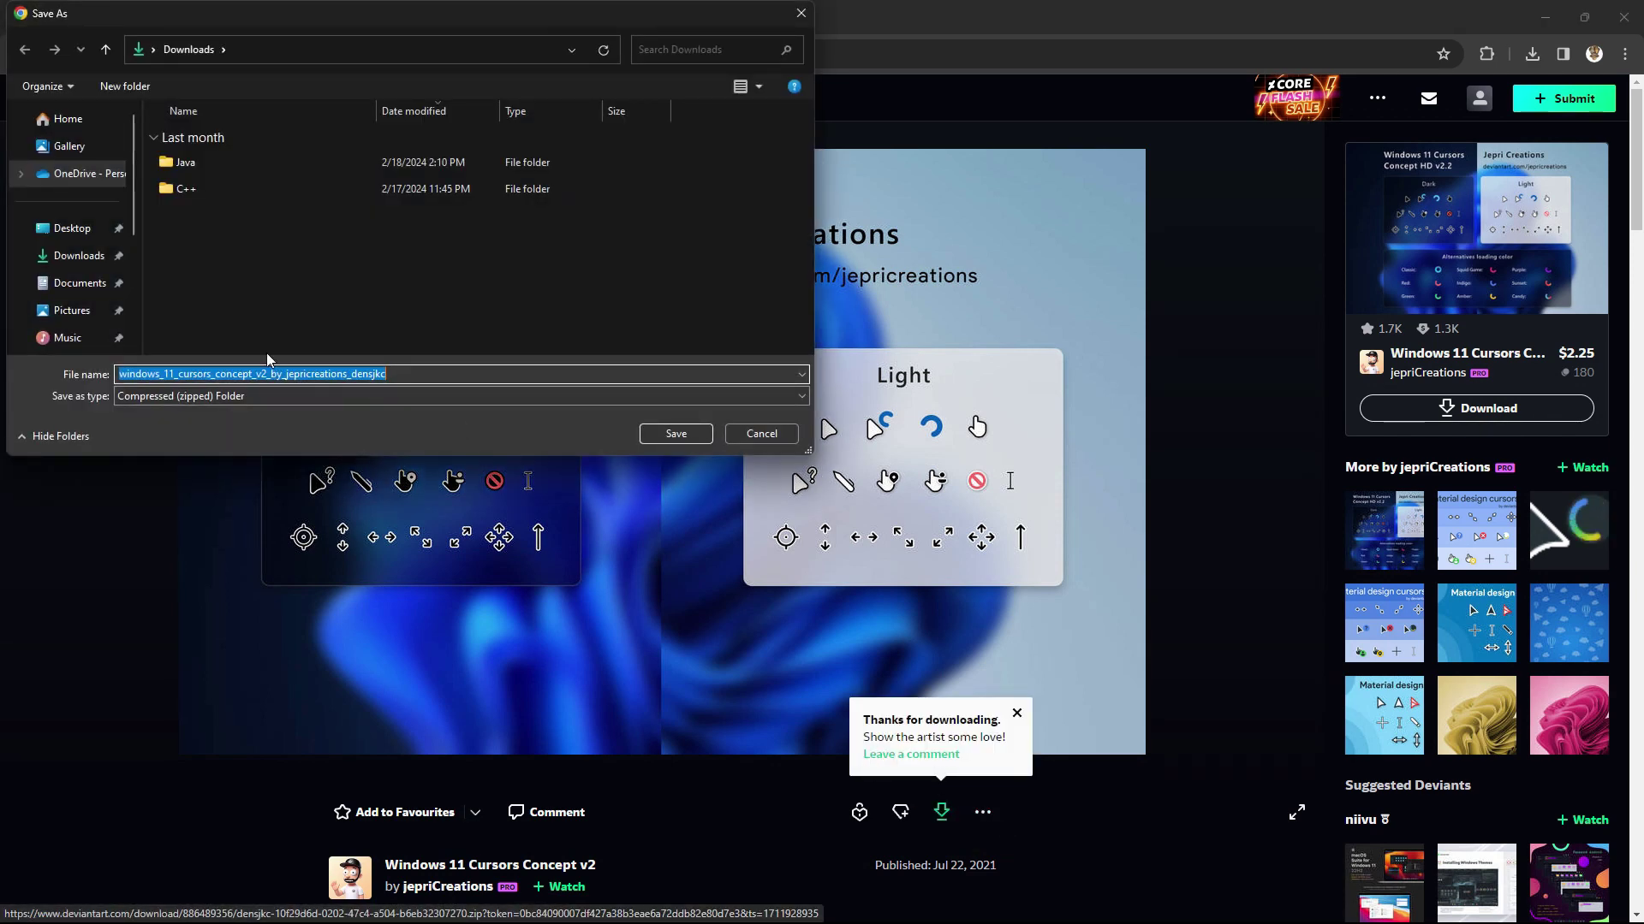
left_click(77, 255)
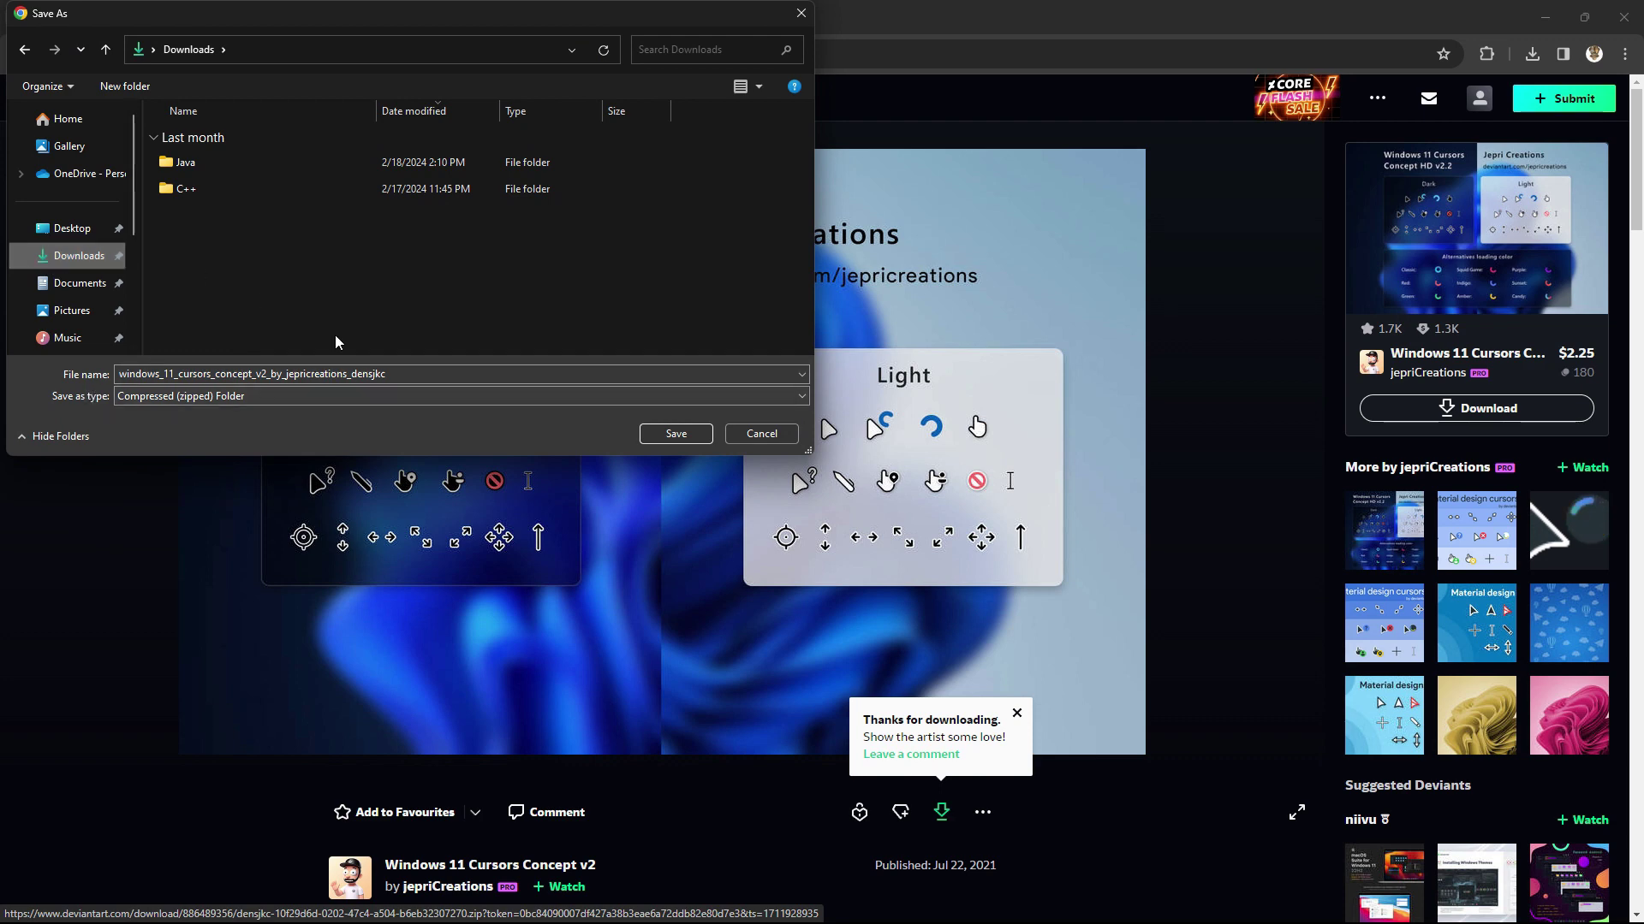
left_click(675, 433)
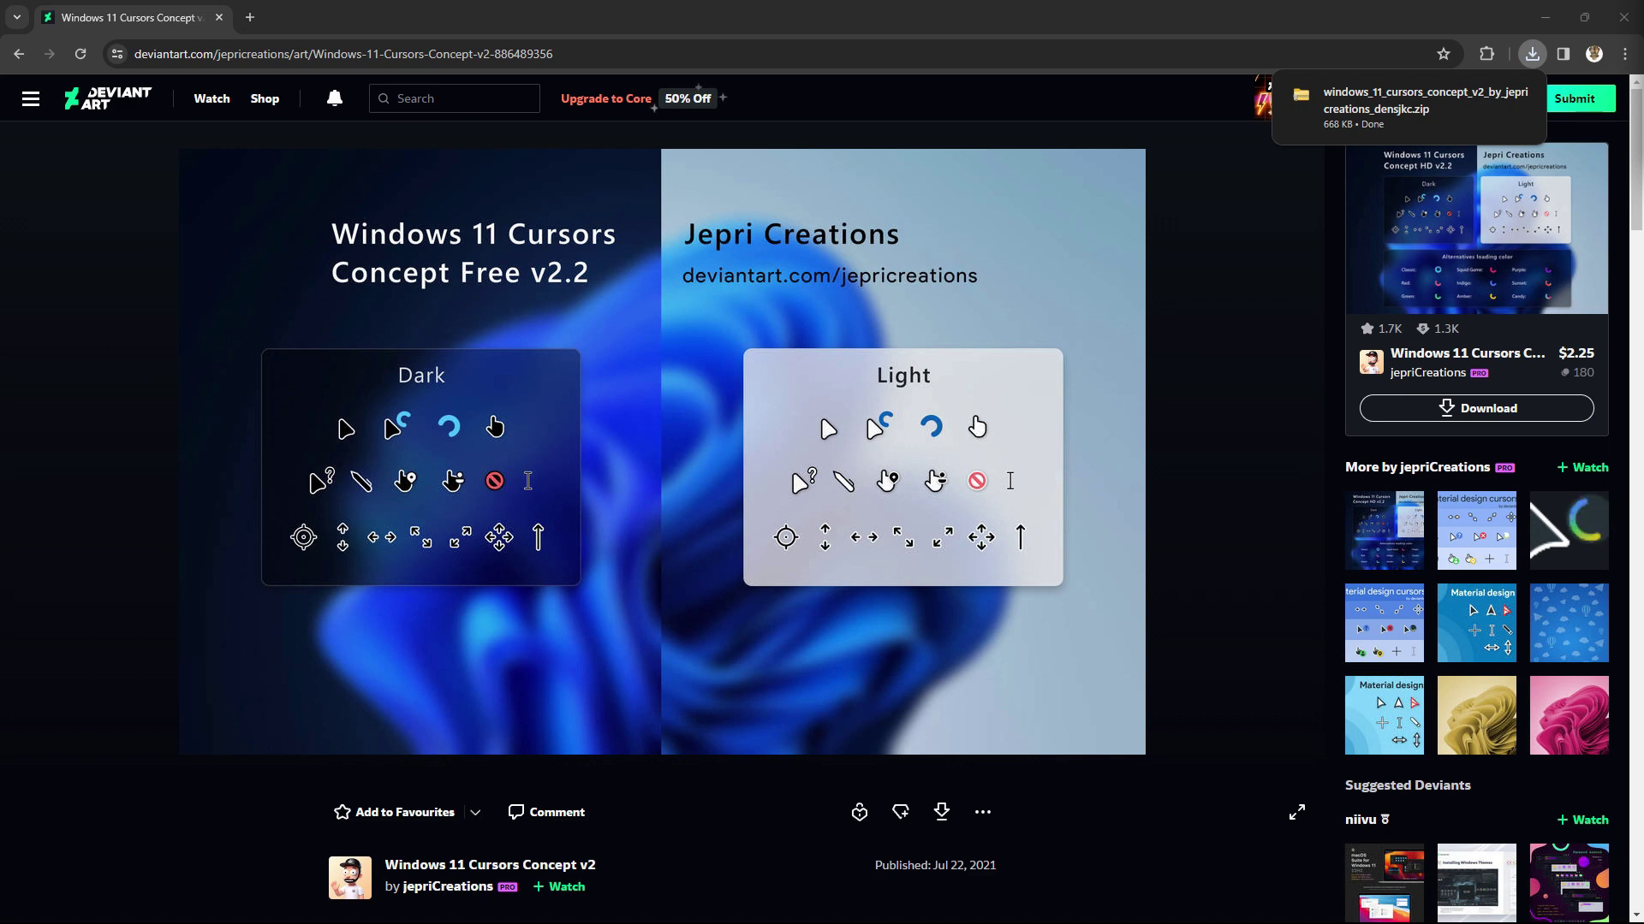
Step: Extract the downloaded Windows 11 cursors zip within the Downloads folder in File Explorer, keeping the default destination, and close the window
key("super+e")
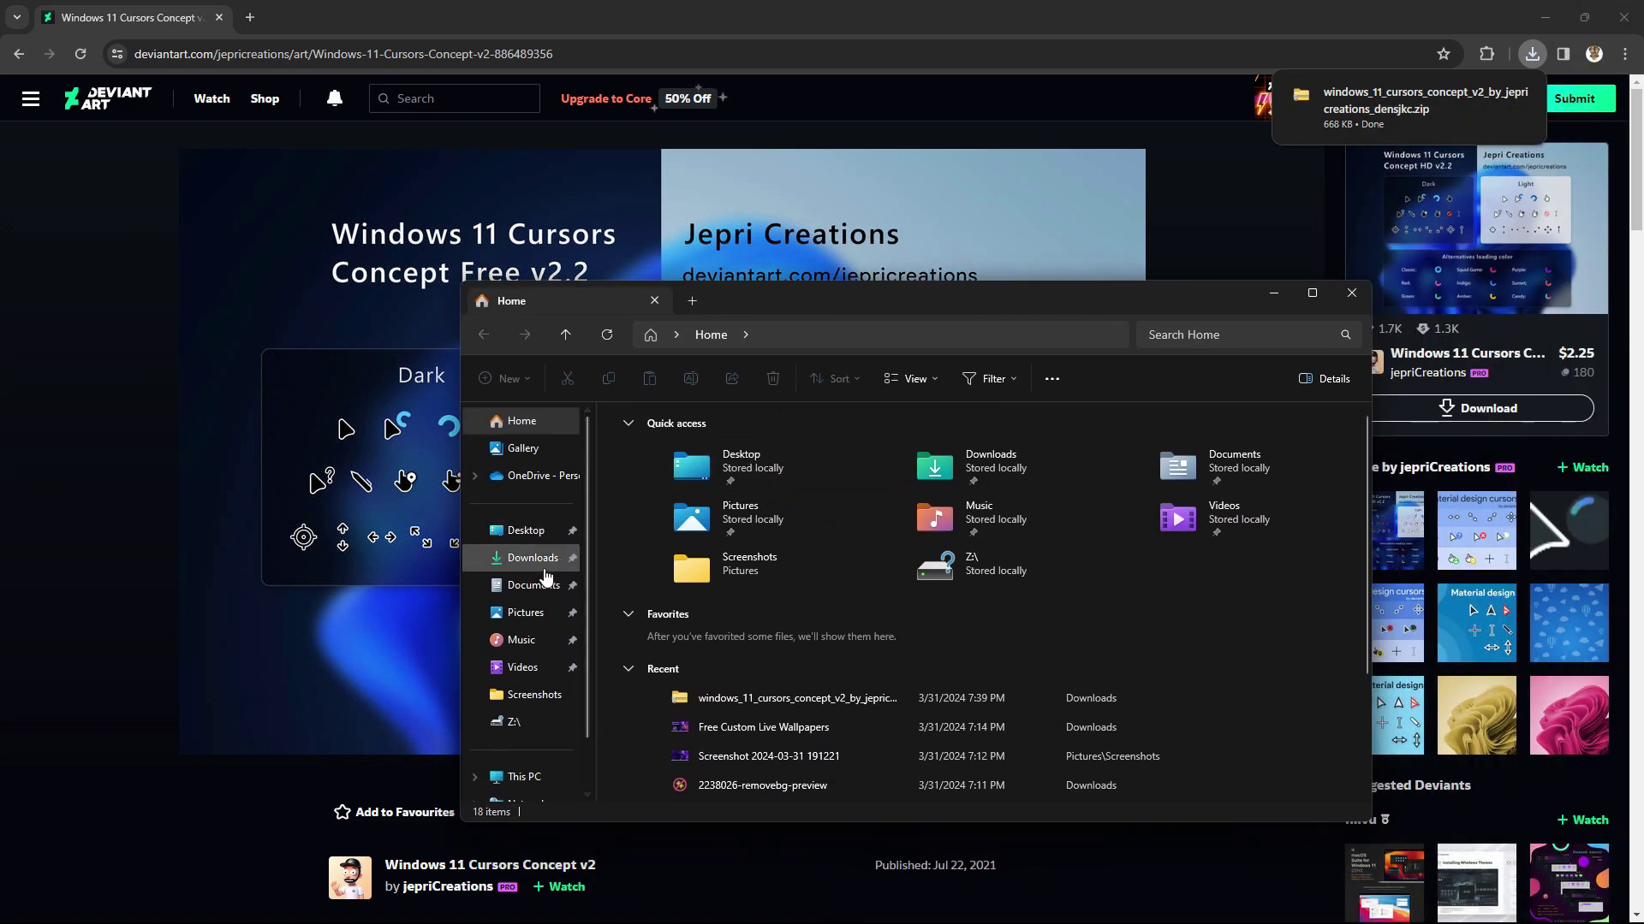
left_click(543, 569)
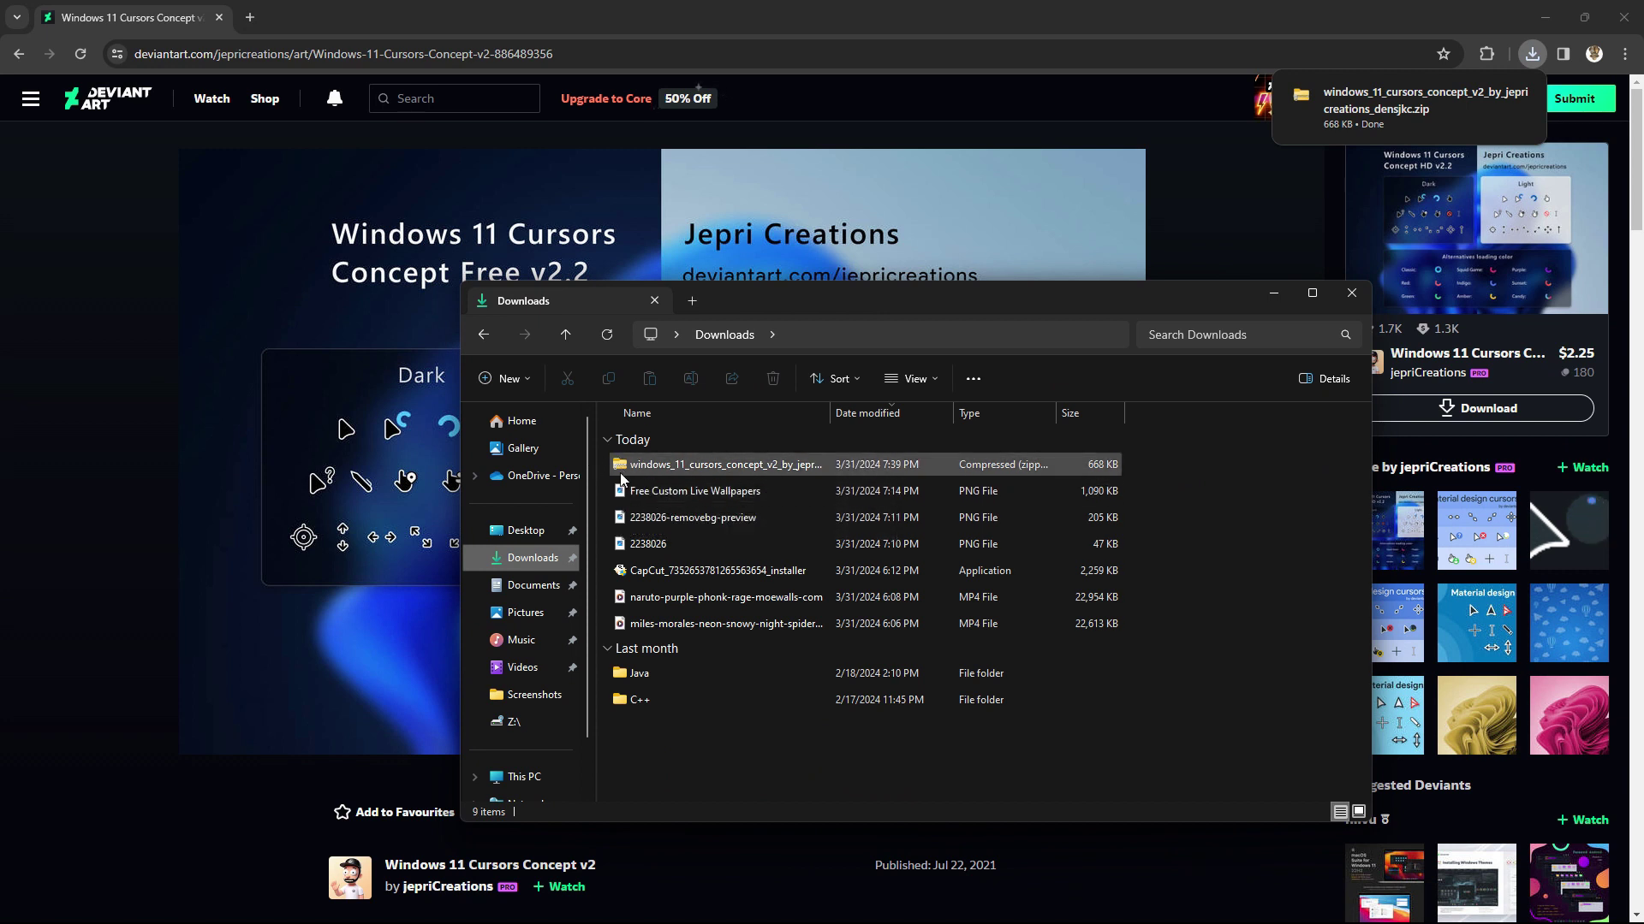
left_click(629, 473)
right_click(629, 473)
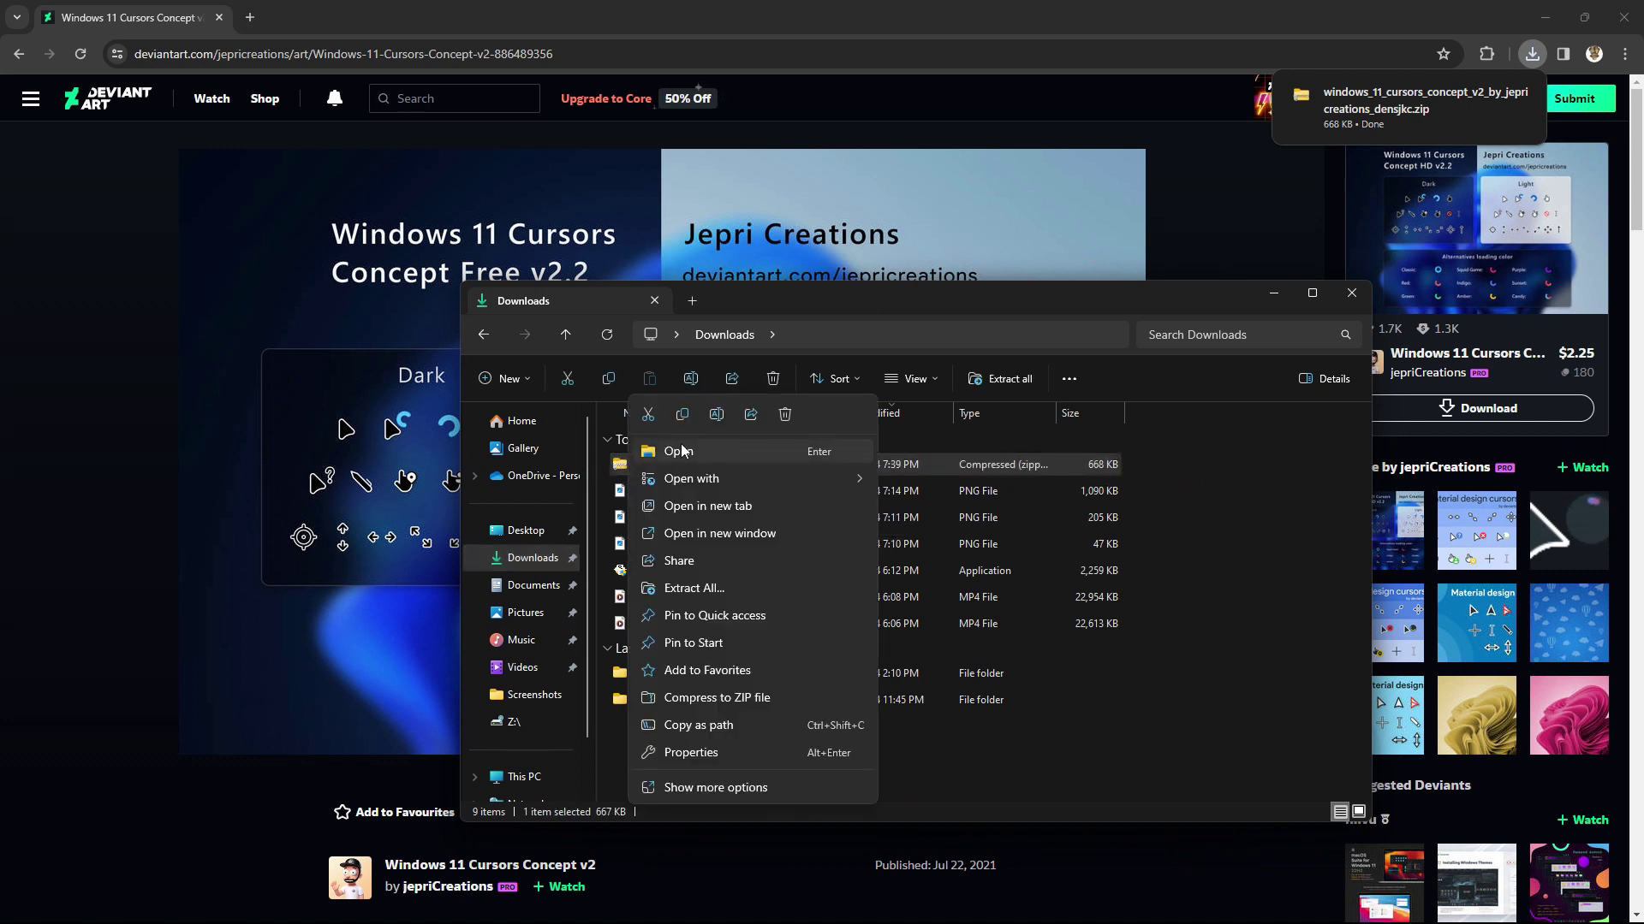
left_click(718, 585)
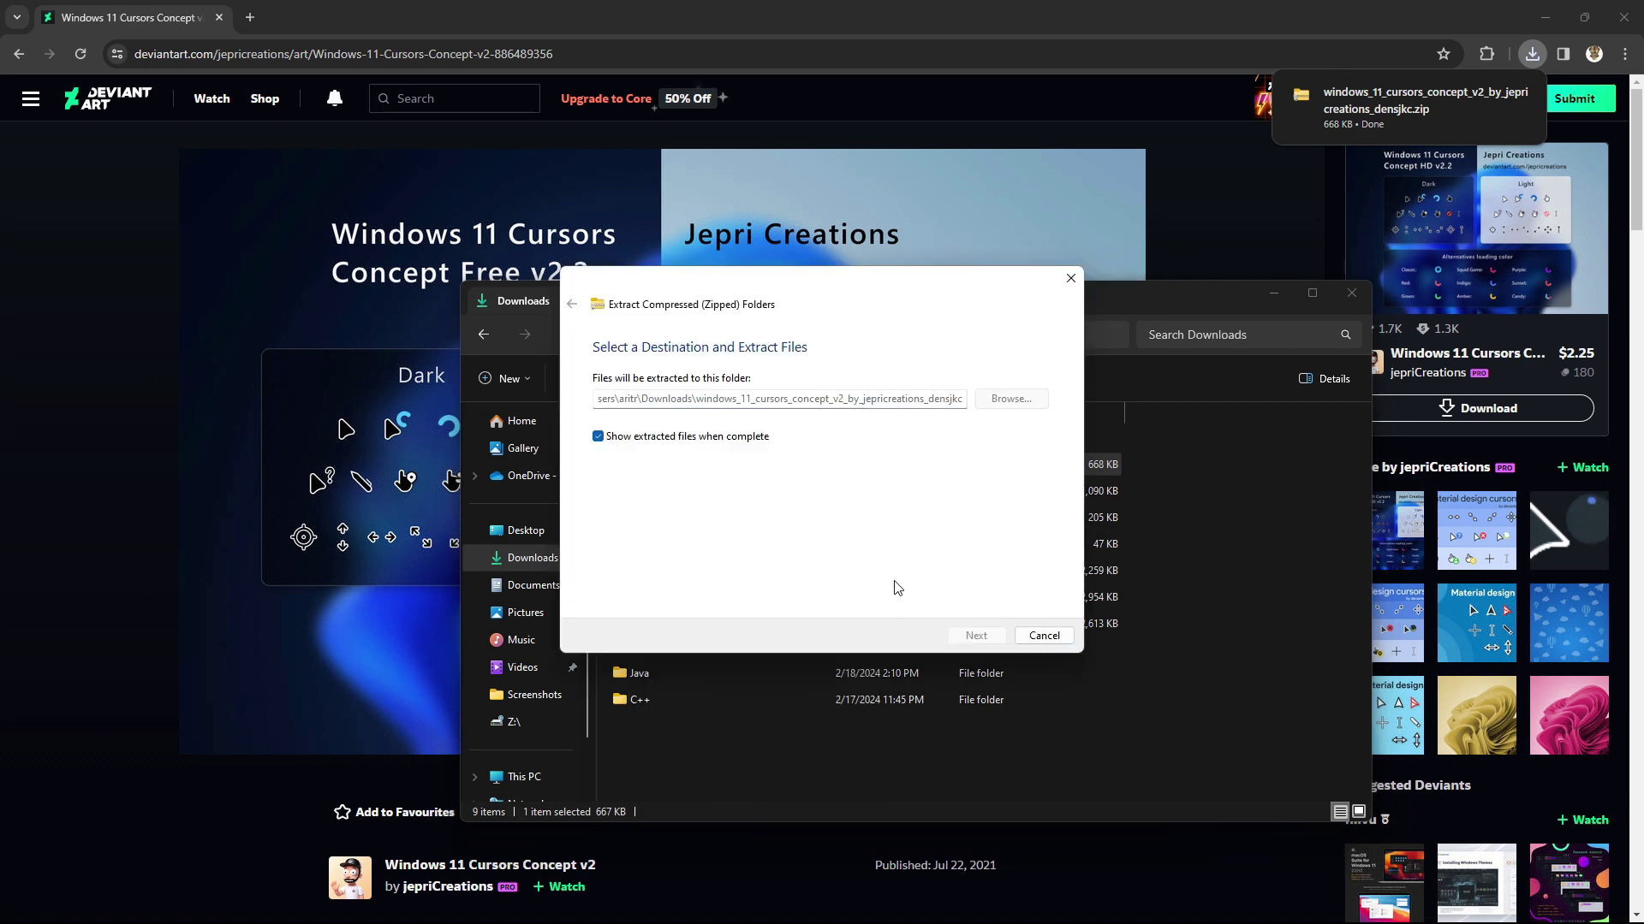
left_click(1351, 295)
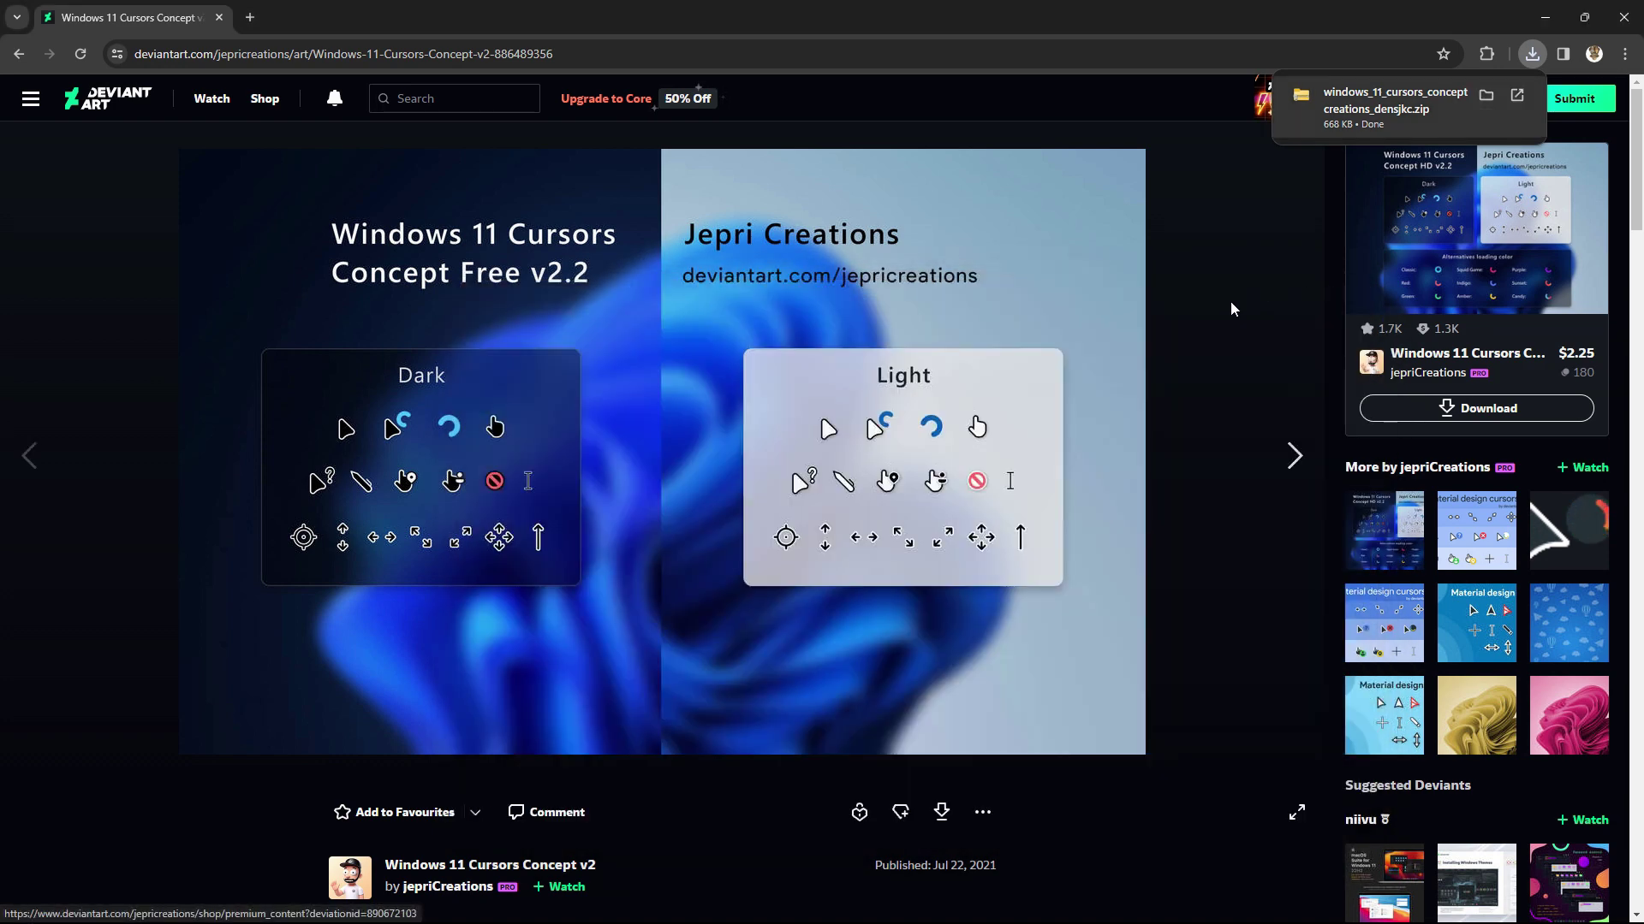
Step: Search Windows for "mouse settings", open that settings page and bring up the additional mouse settings
left_click(483, 903)
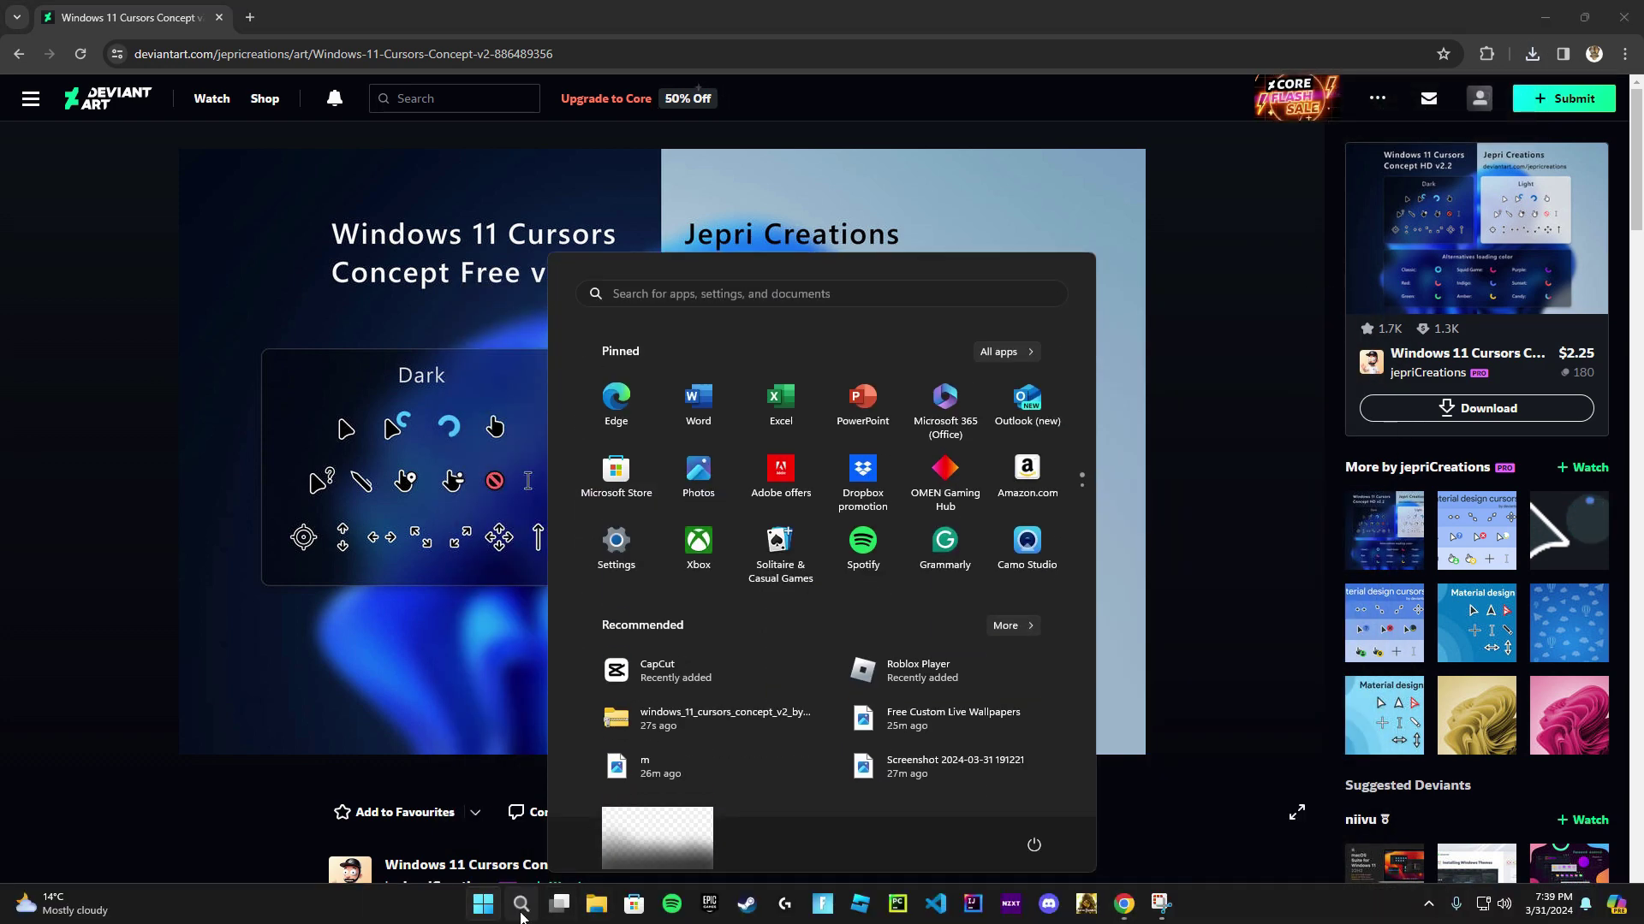
left_click(520, 904)
type("mouse settings")
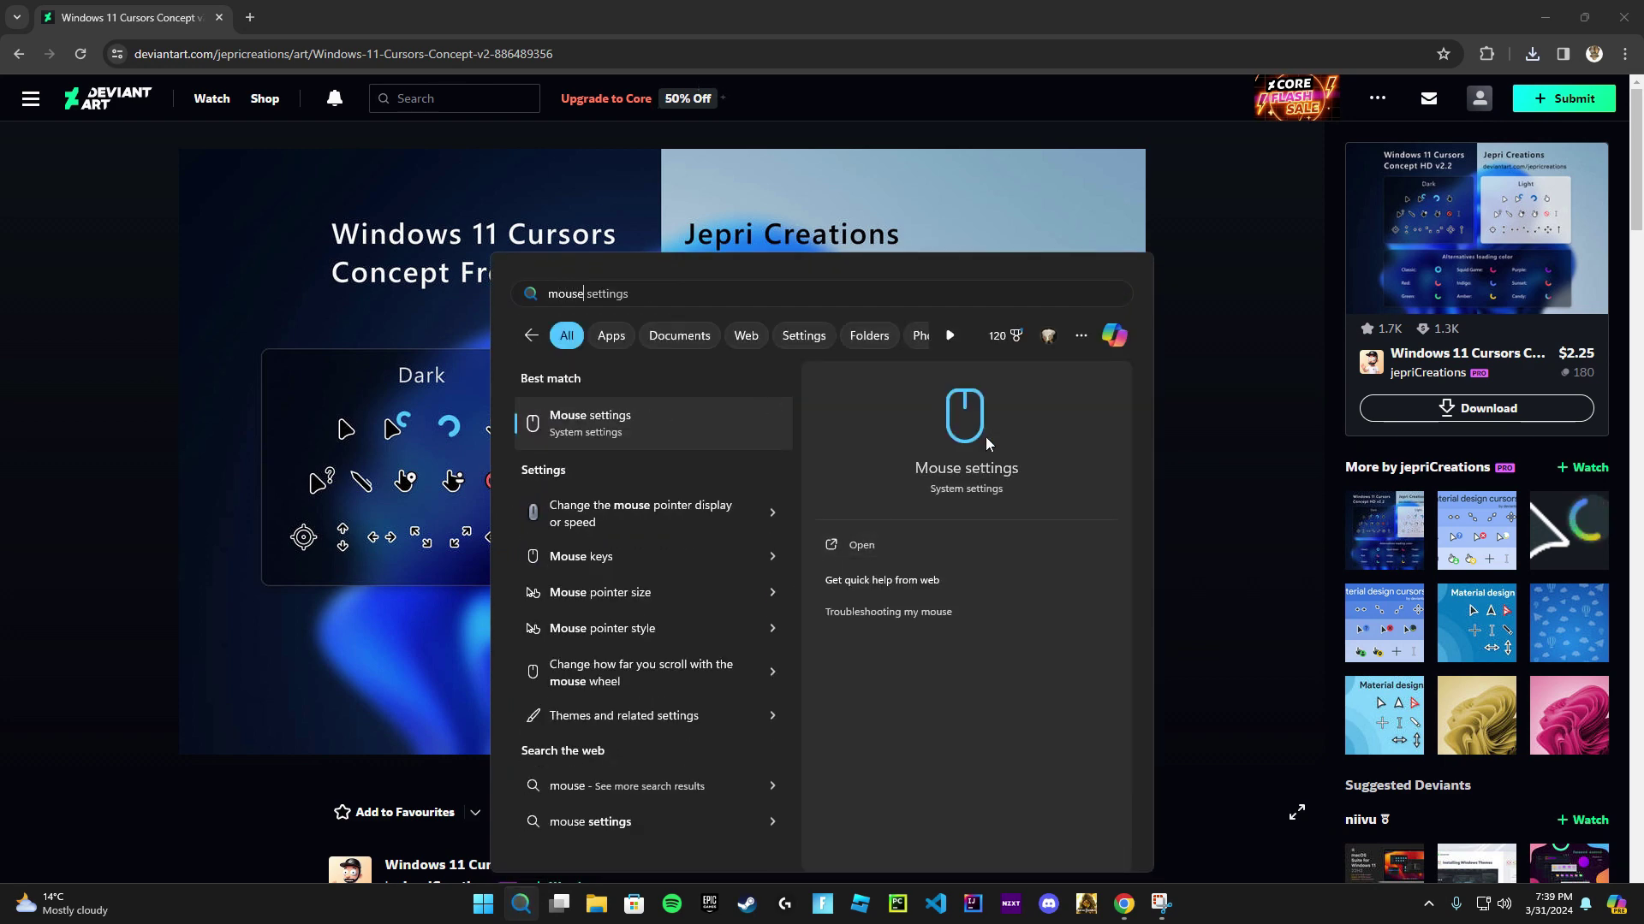
left_click(916, 542)
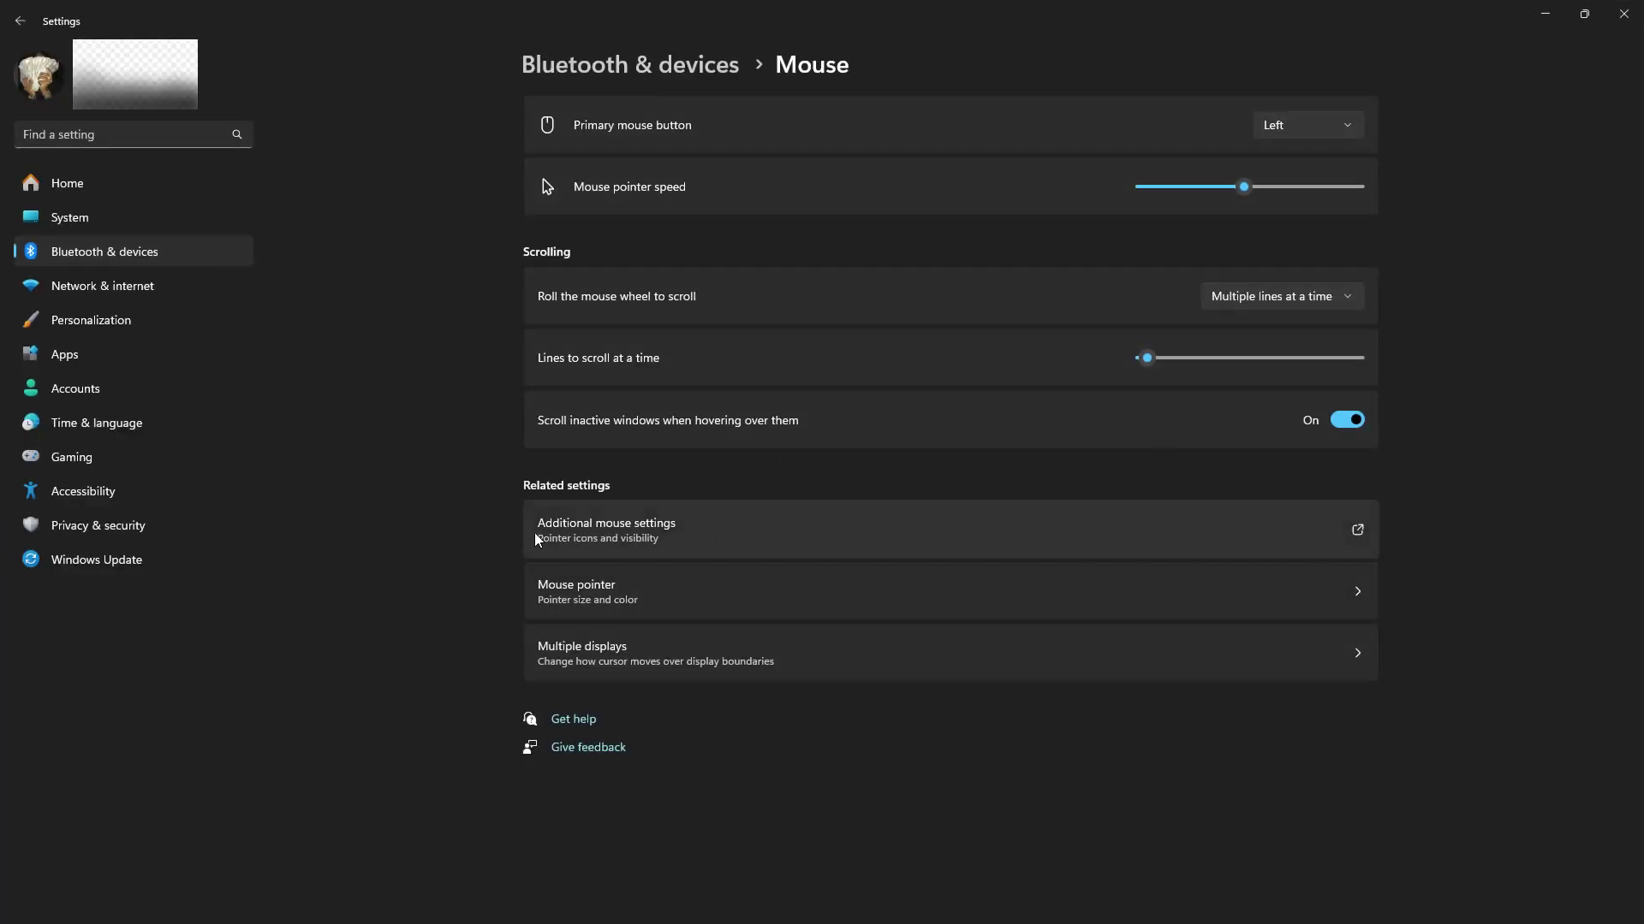
left_click(717, 542)
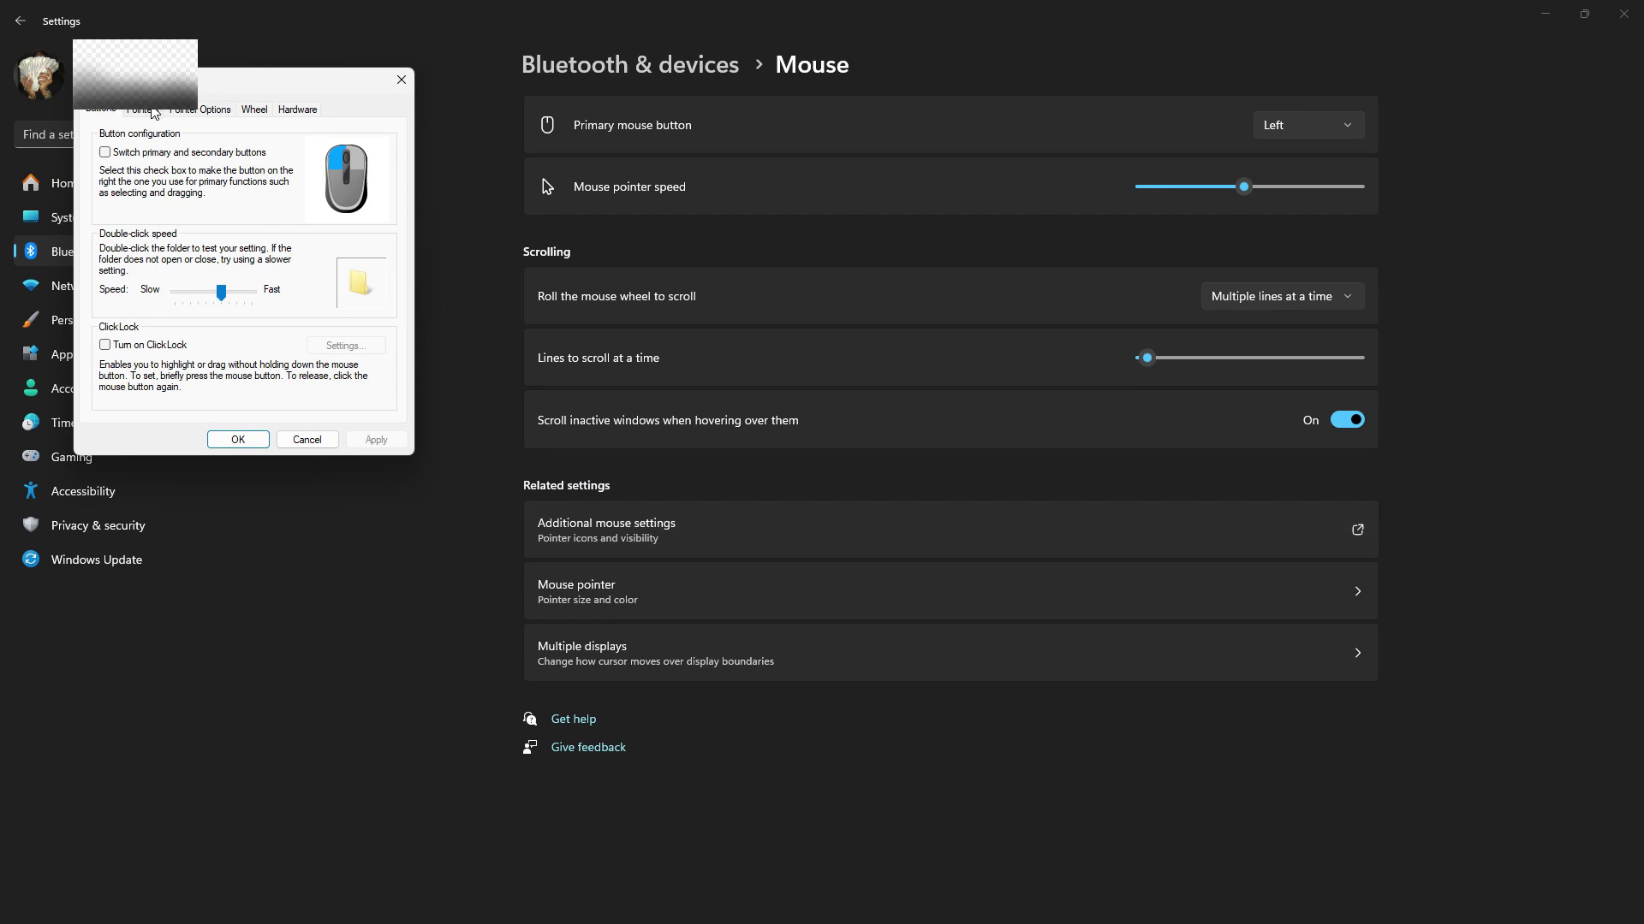
Step: Browse for a Normal Select pointer file and open the cursor folder inside the extracted windows_11_cursors_concept_v2 folder in Downloads
left_click(142, 109)
left_click_drag(200, 86, 818, 172)
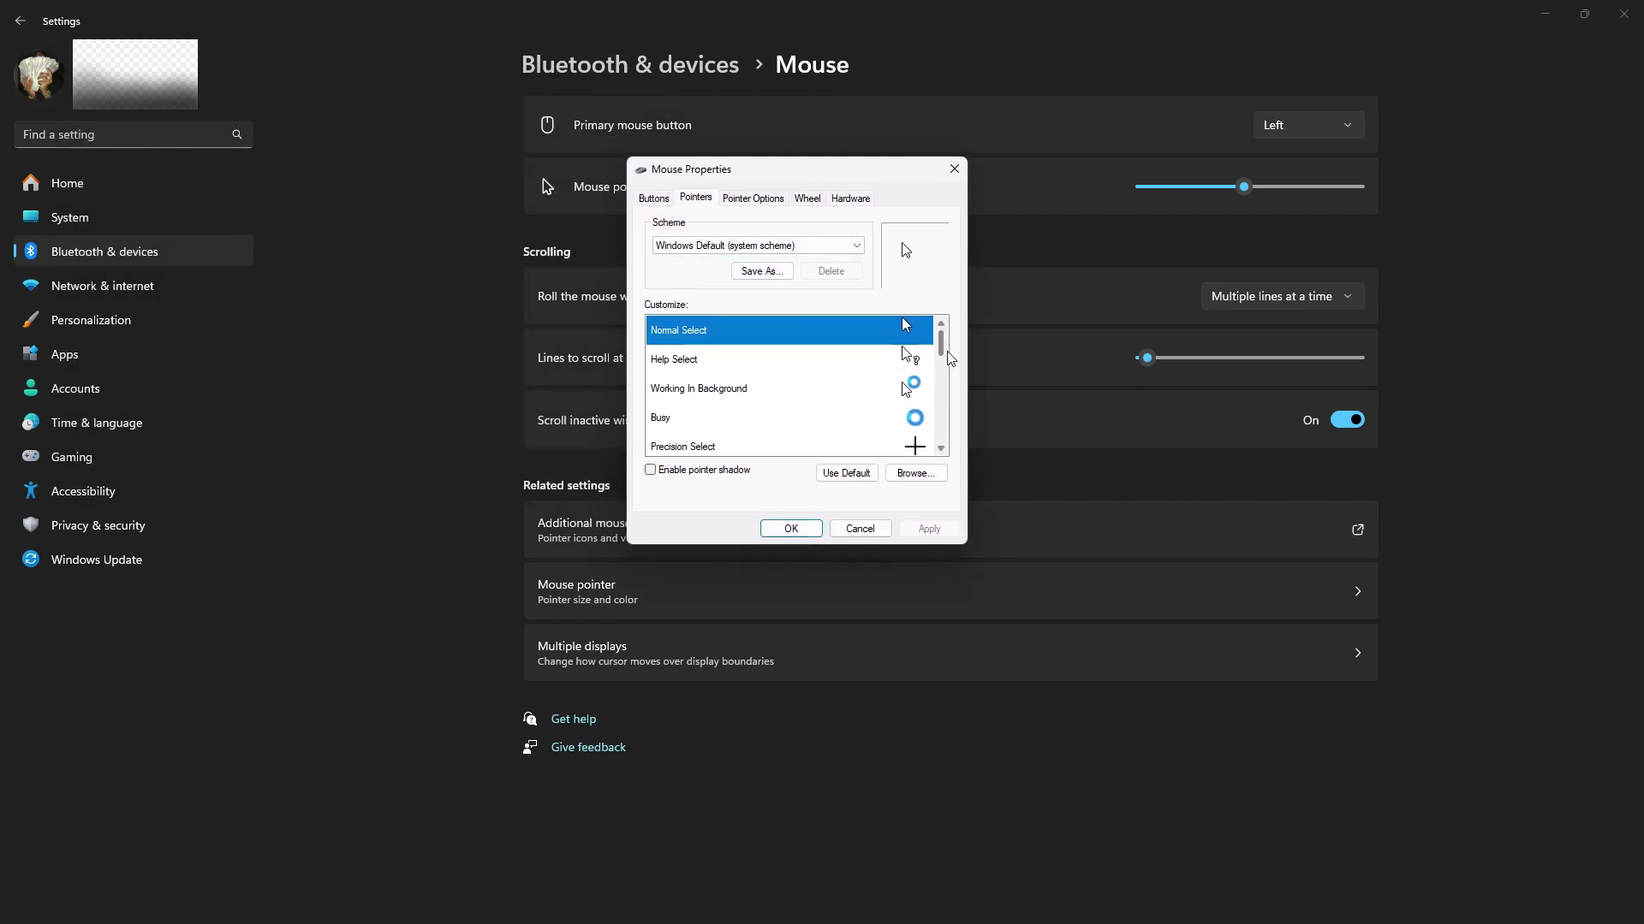
mouse_move(941, 345)
left_mouse_down()
mouse_move(947, 443)
mouse_move(952, 347)
left_mouse_up()
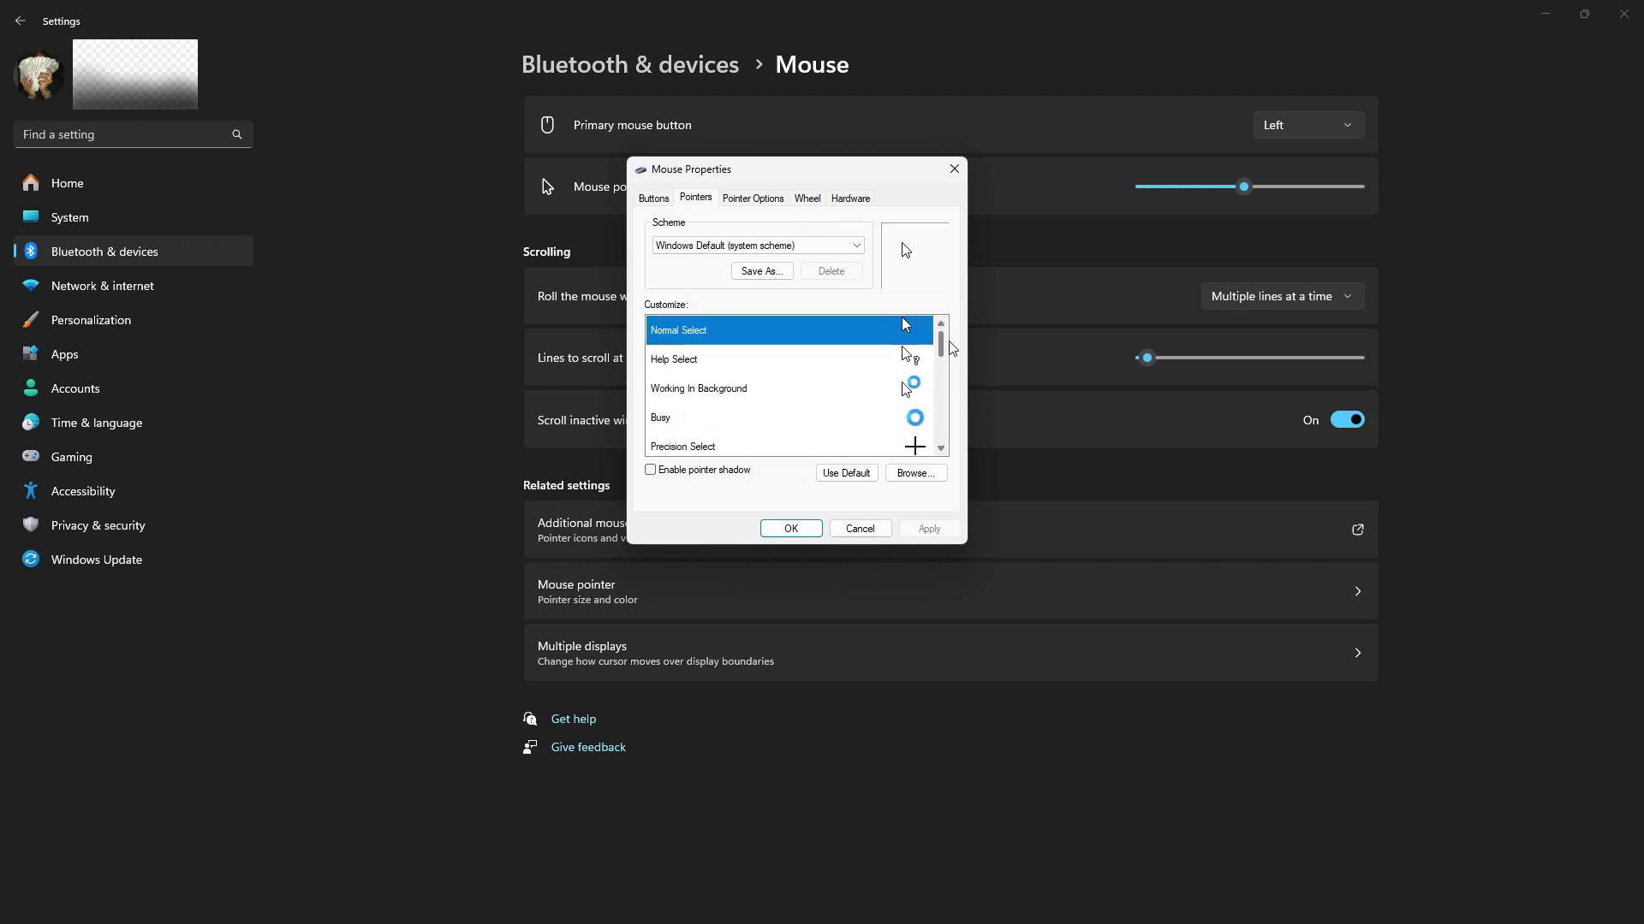
left_click(915, 472)
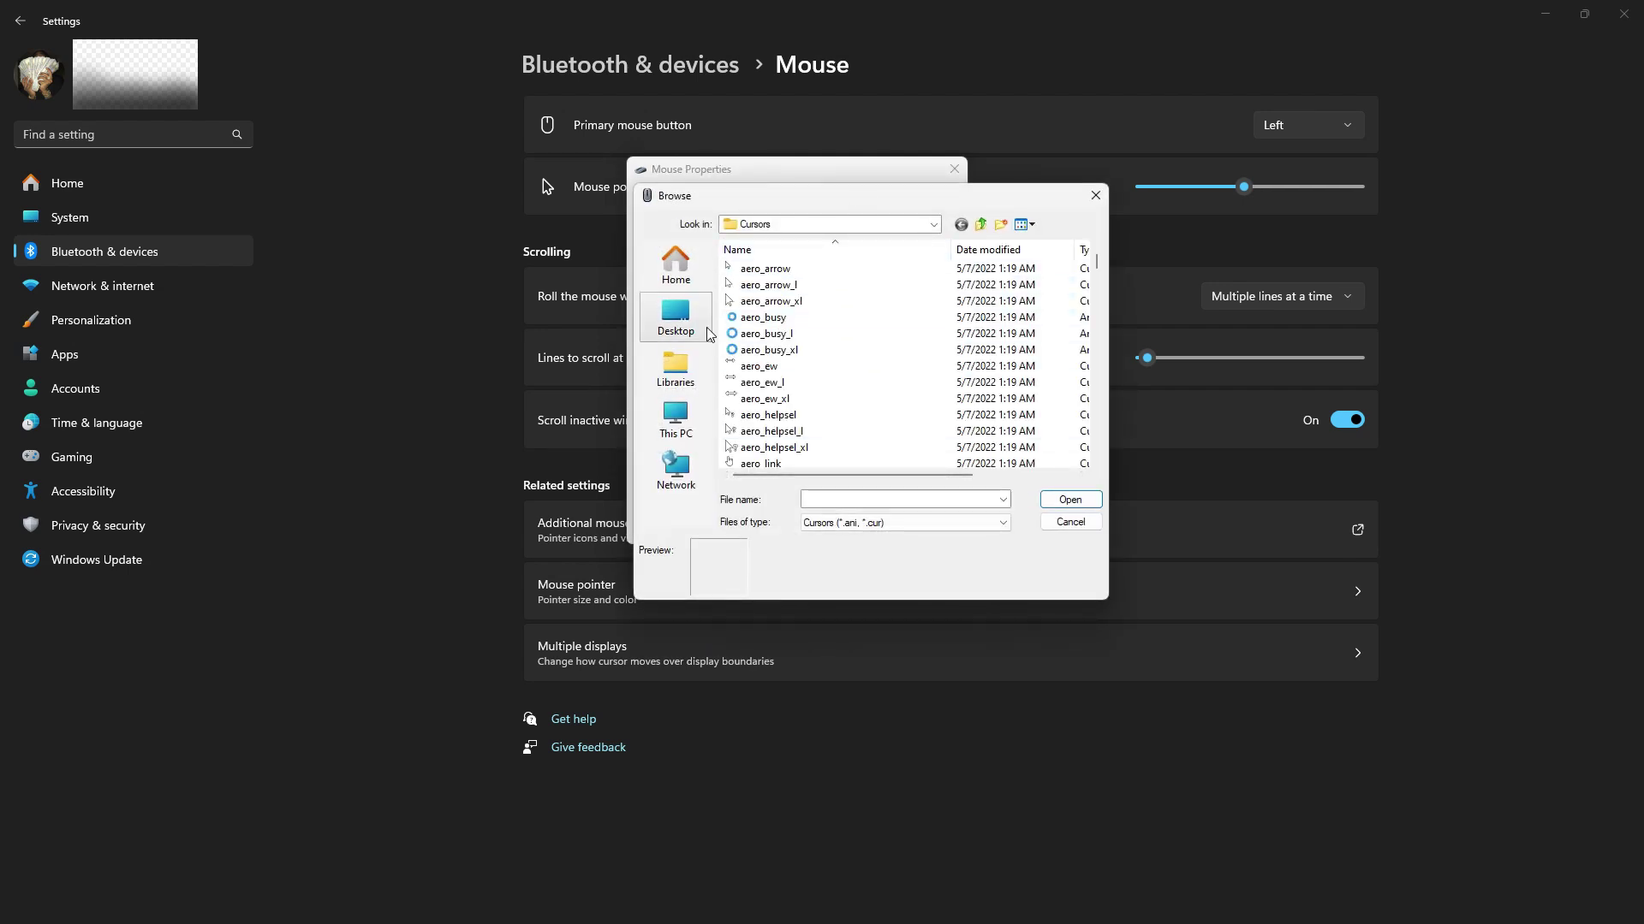
left_click(702, 326)
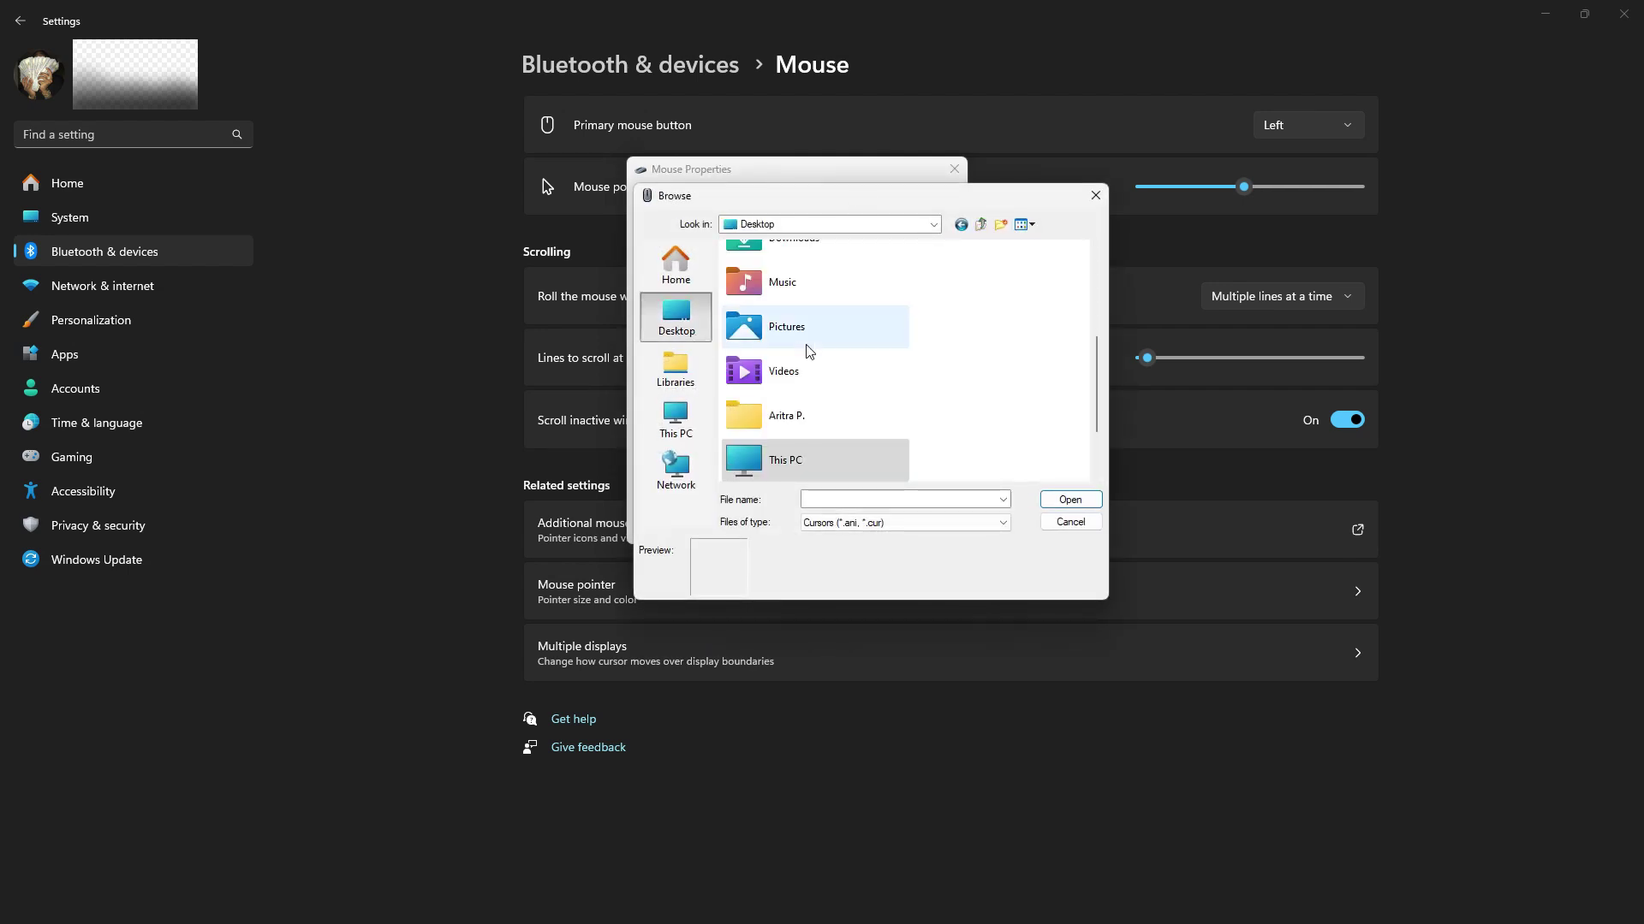
double_click(839, 440)
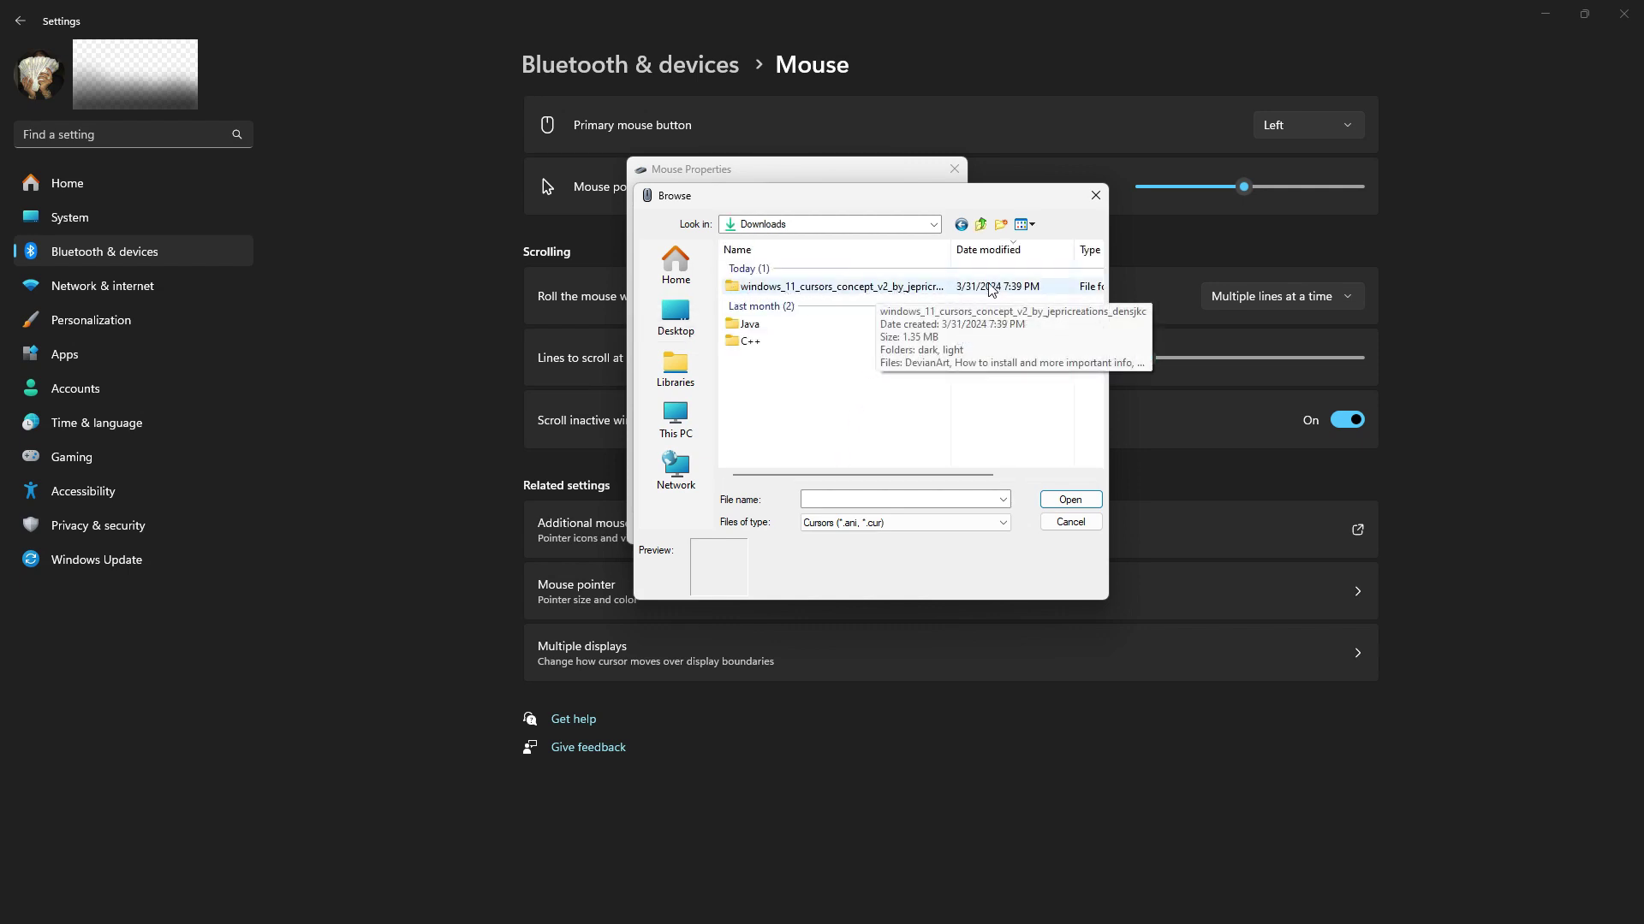
double_click(814, 290)
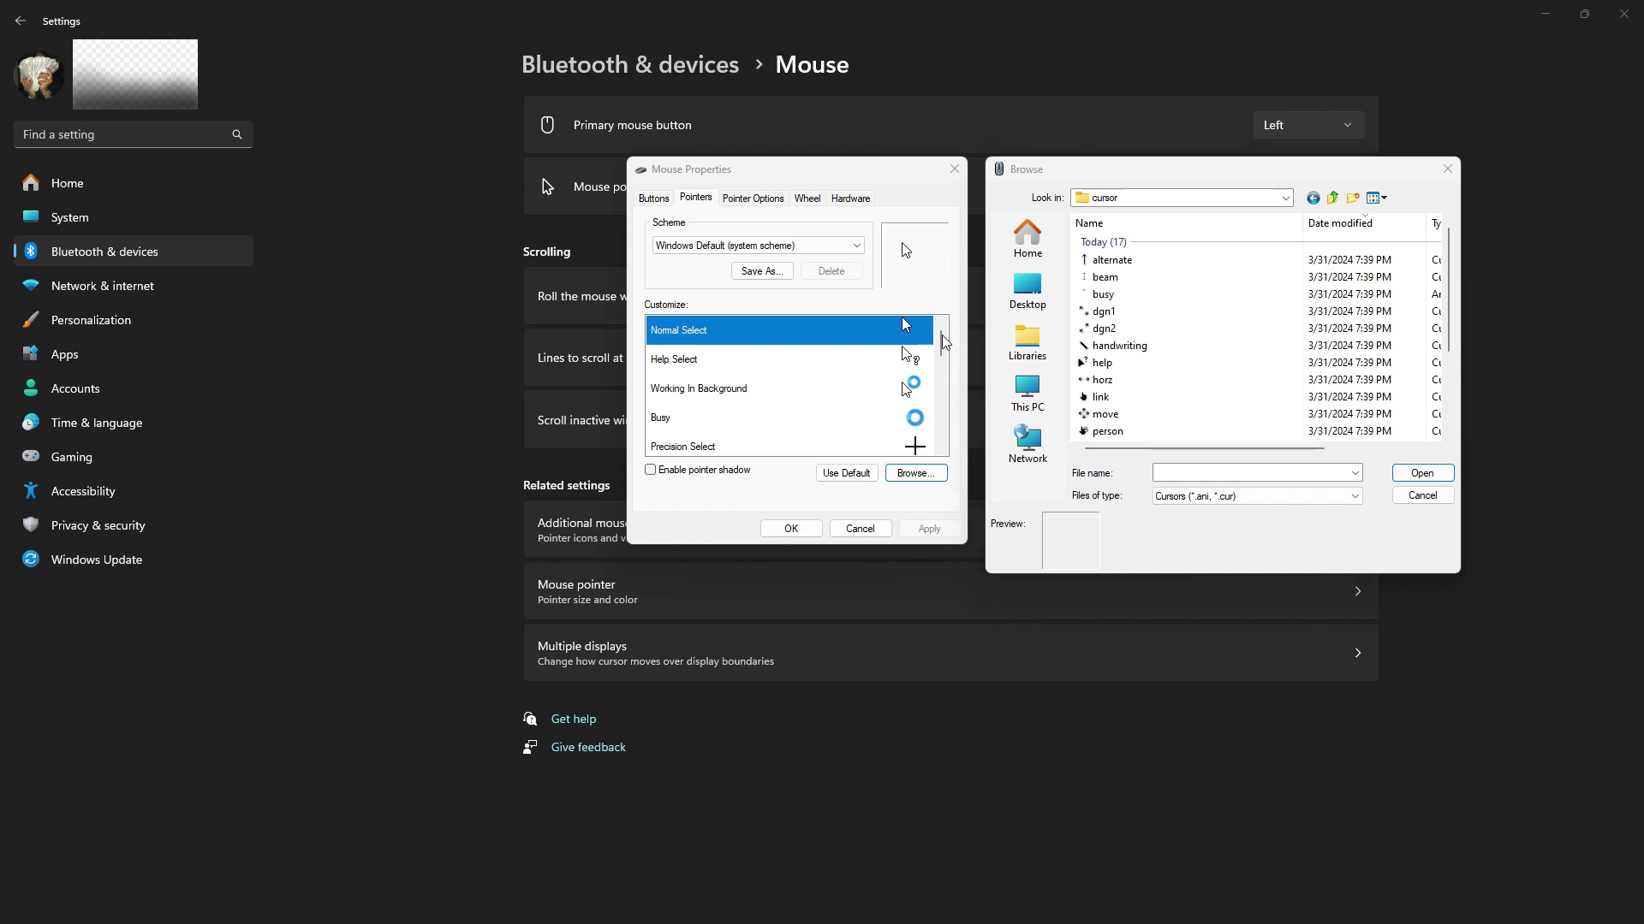
Step: Assign the matching files from the cursor folder to the pointer roles from Normal Select through Person Select and confirm the mouse properties
scroll(1251, 402, "down", 1)
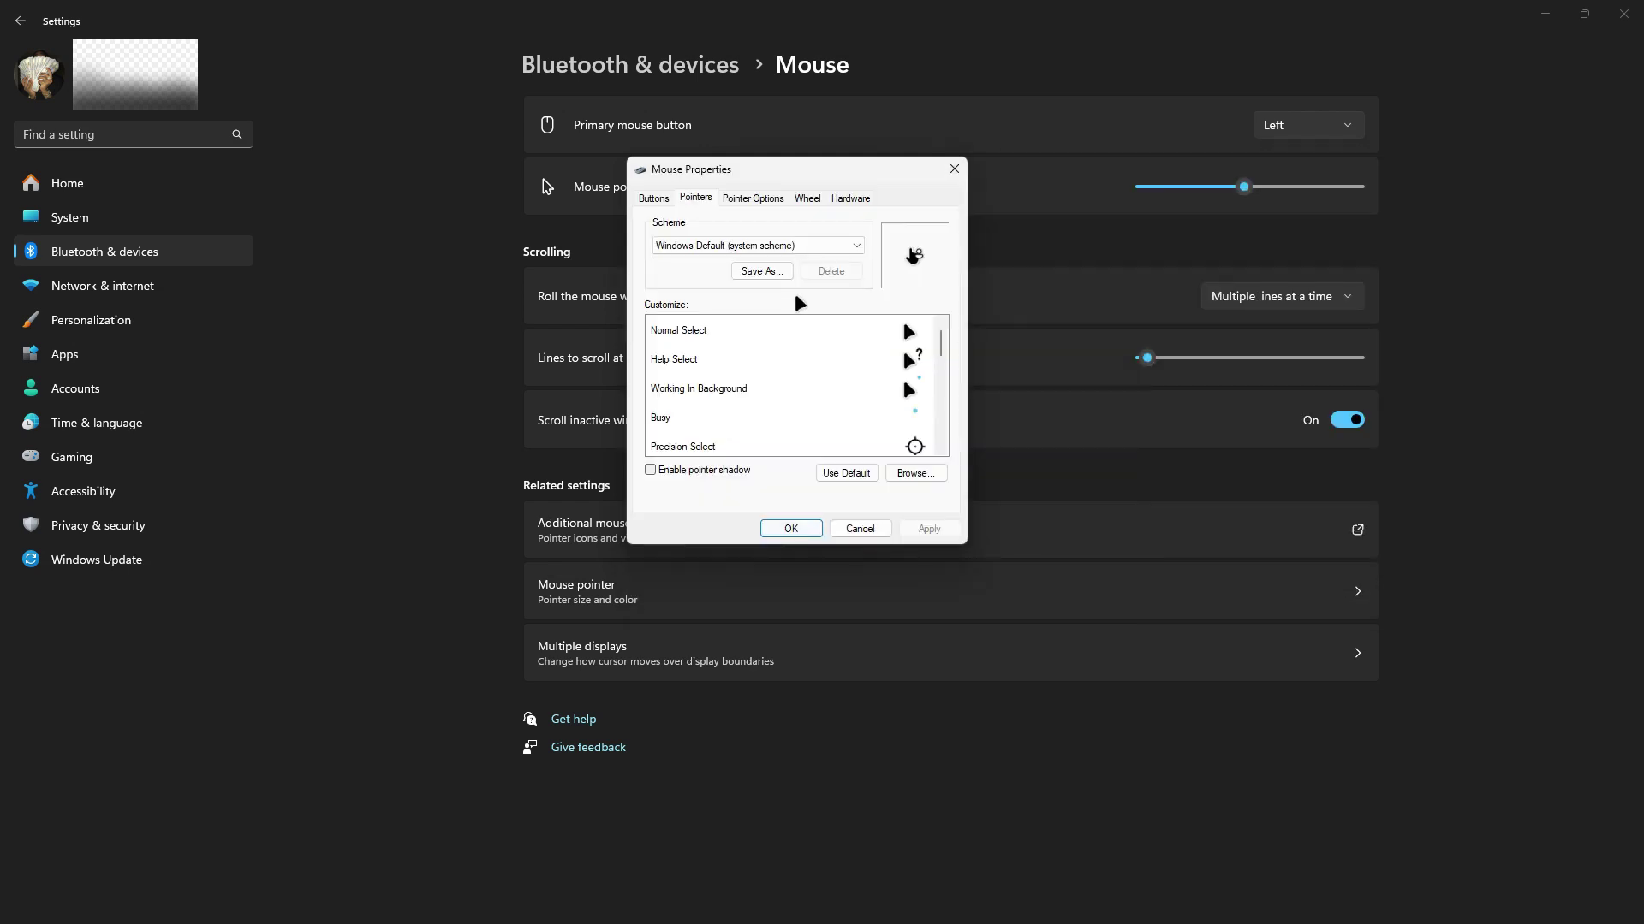
scroll(942, 364, "down", 4)
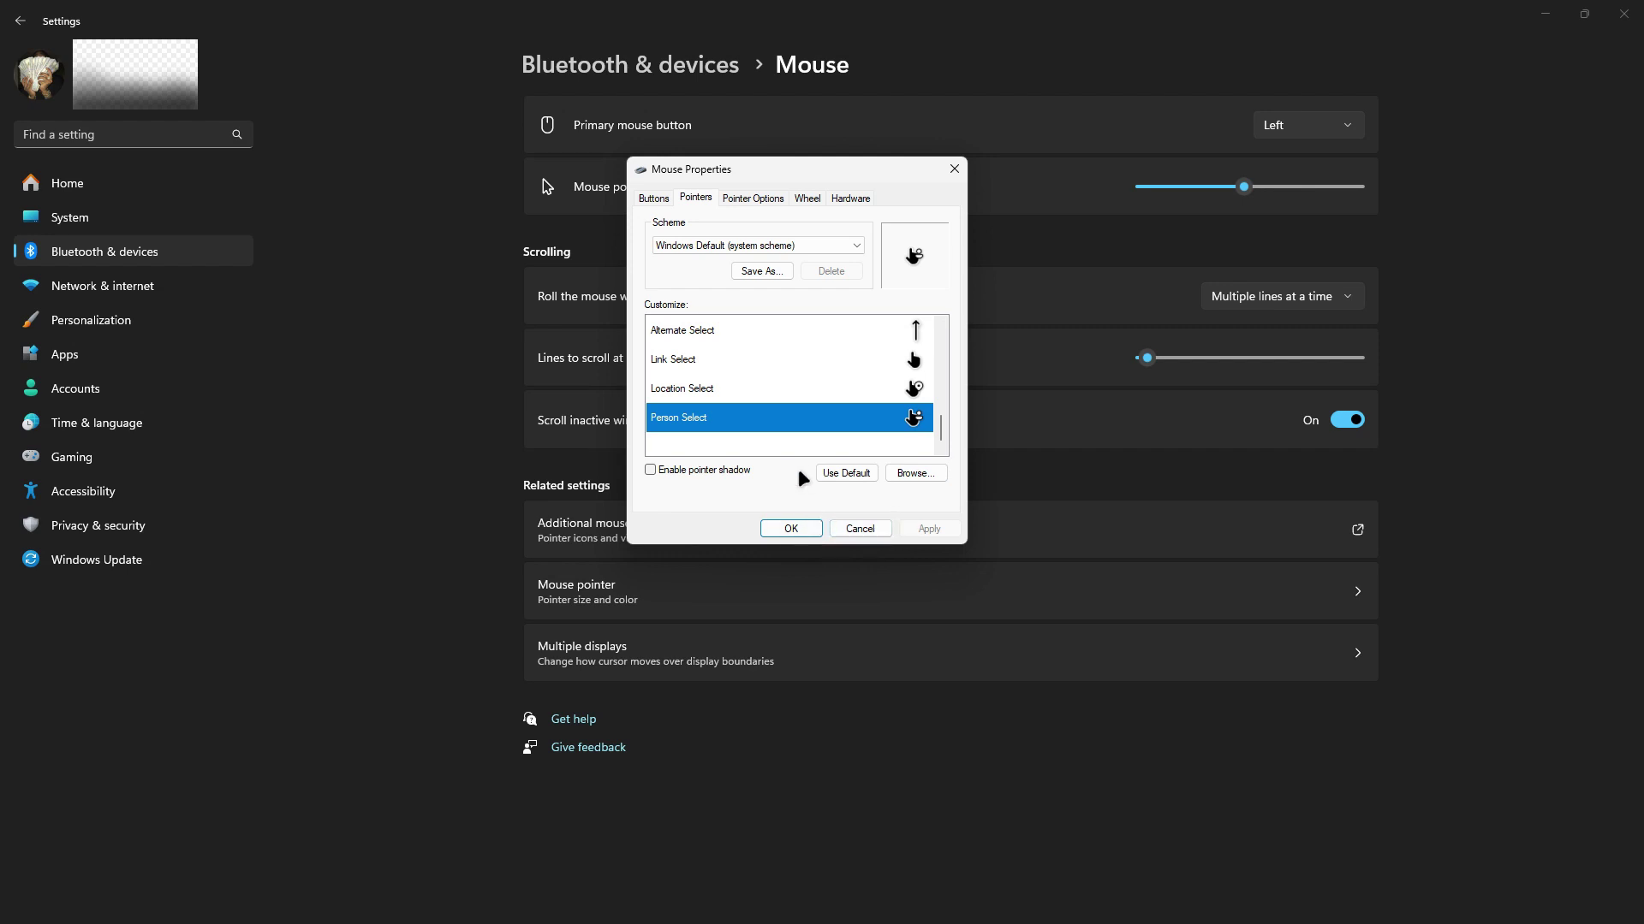
left_click(786, 527)
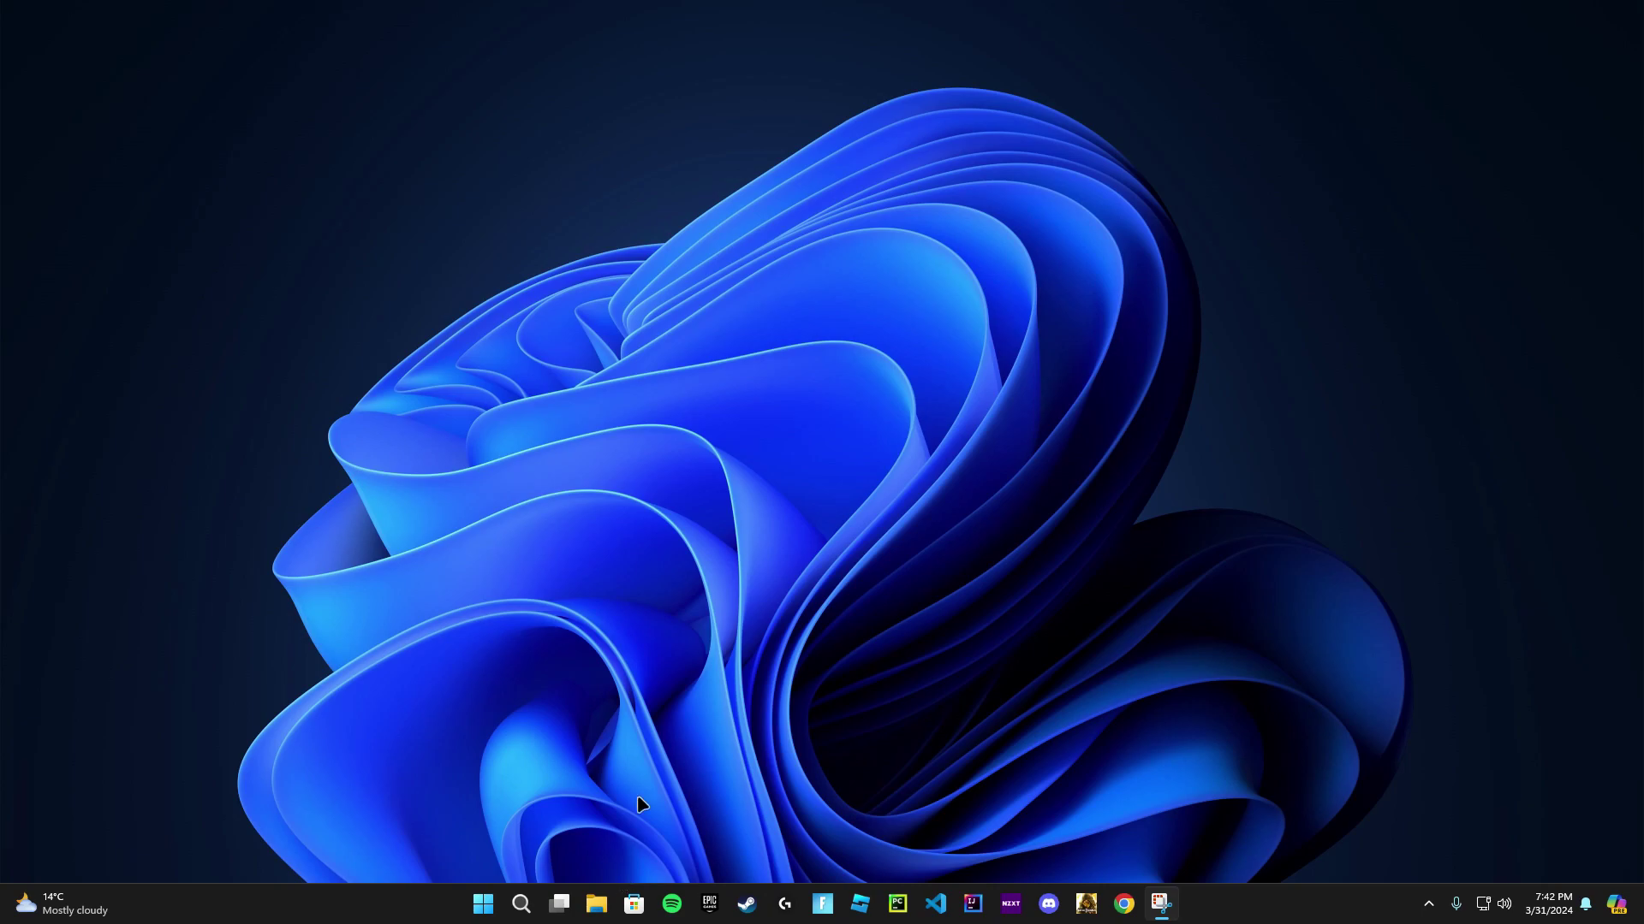
Step: Switch to Microsoft Store, search for "lively wallpaper", install Lively Wallpaper and open it
left_click(634, 904)
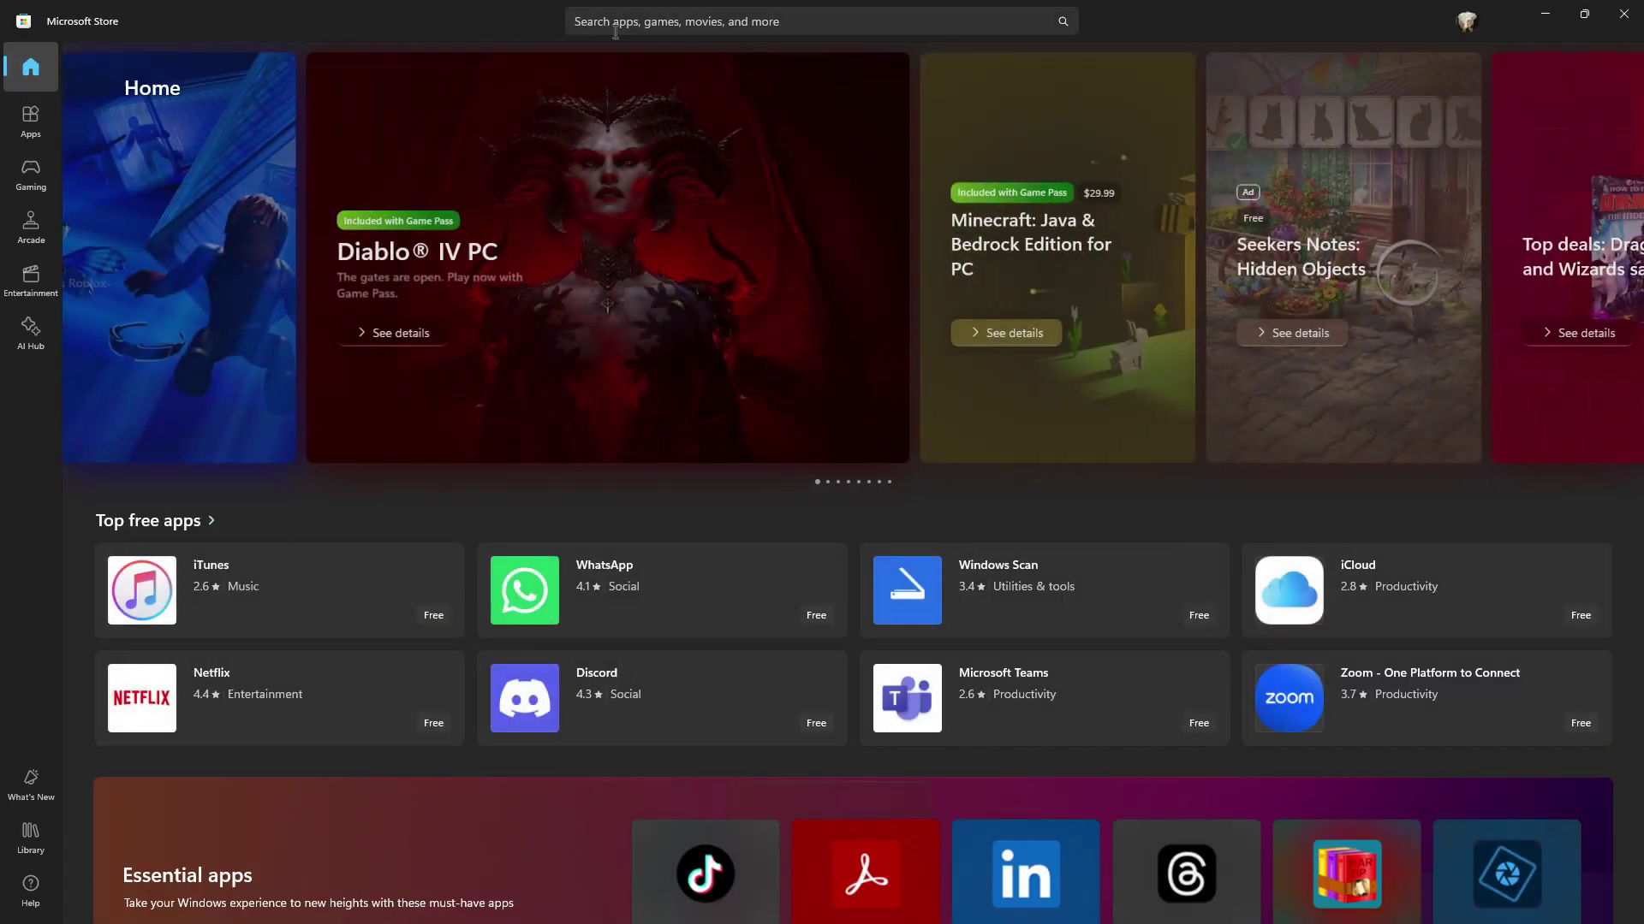
left_click(616, 25)
left_click(653, 67)
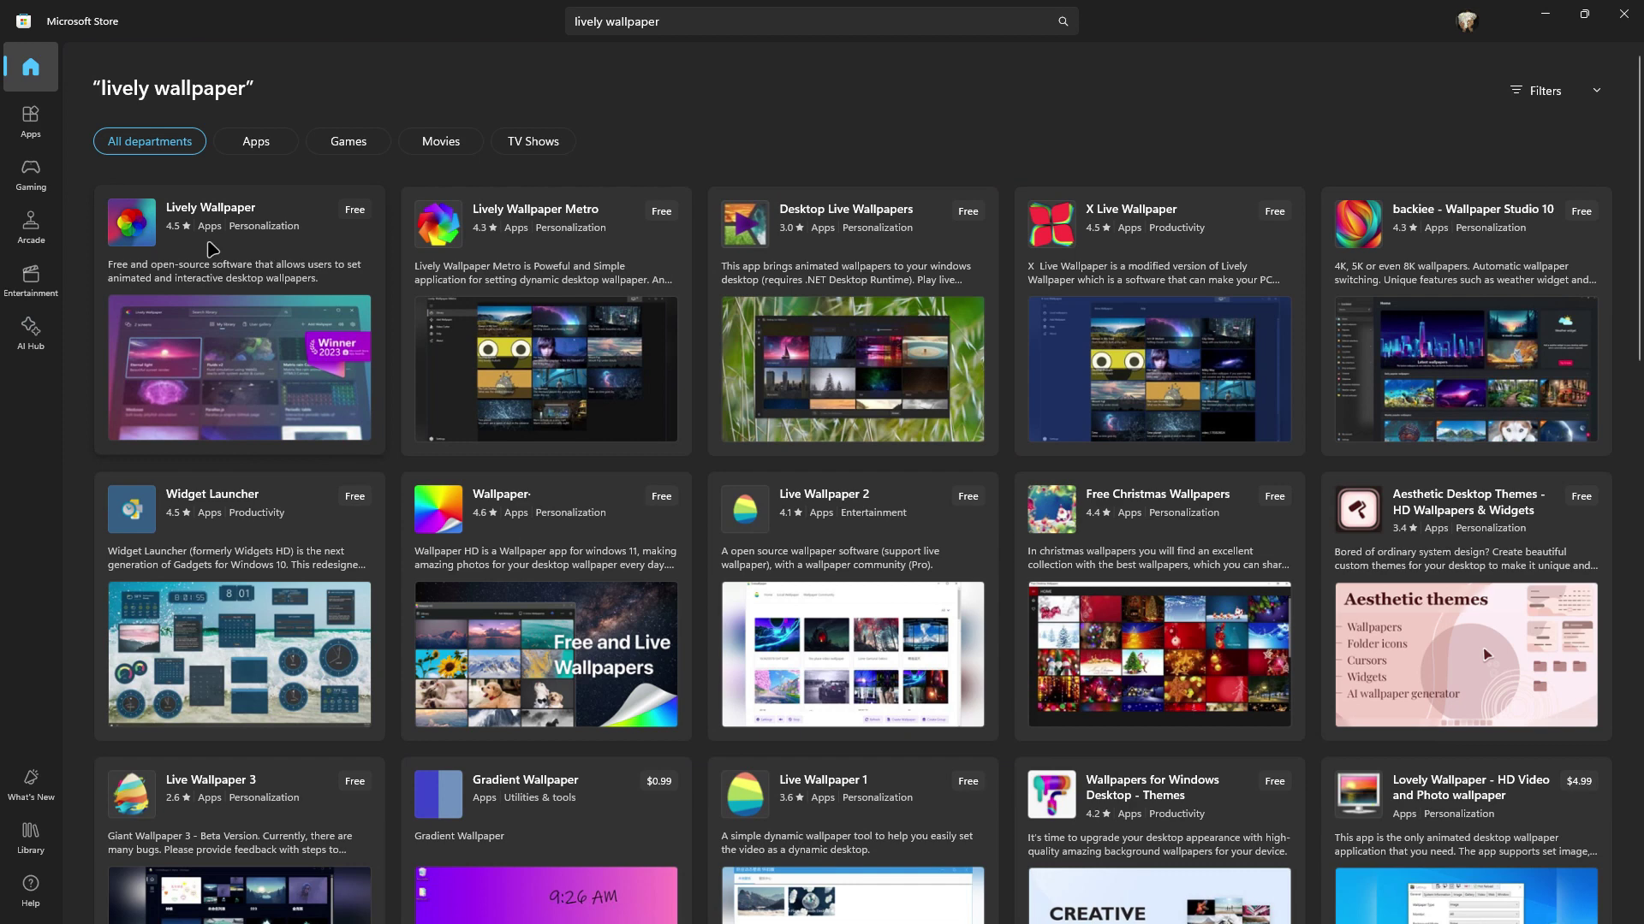
left_click(137, 252)
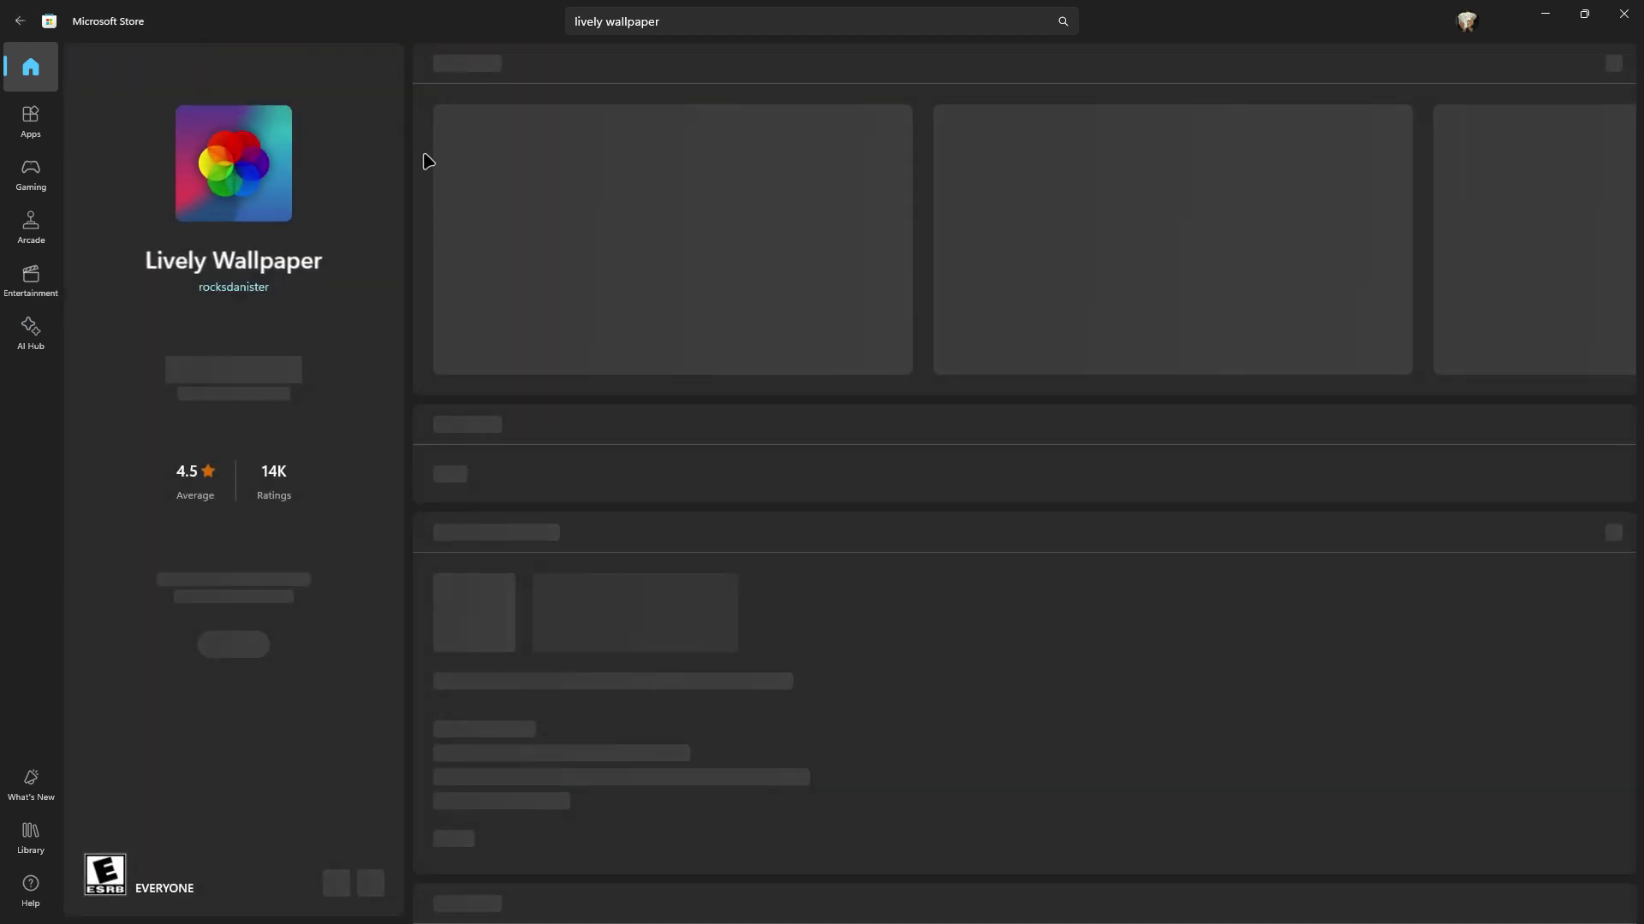
left_click(233, 367)
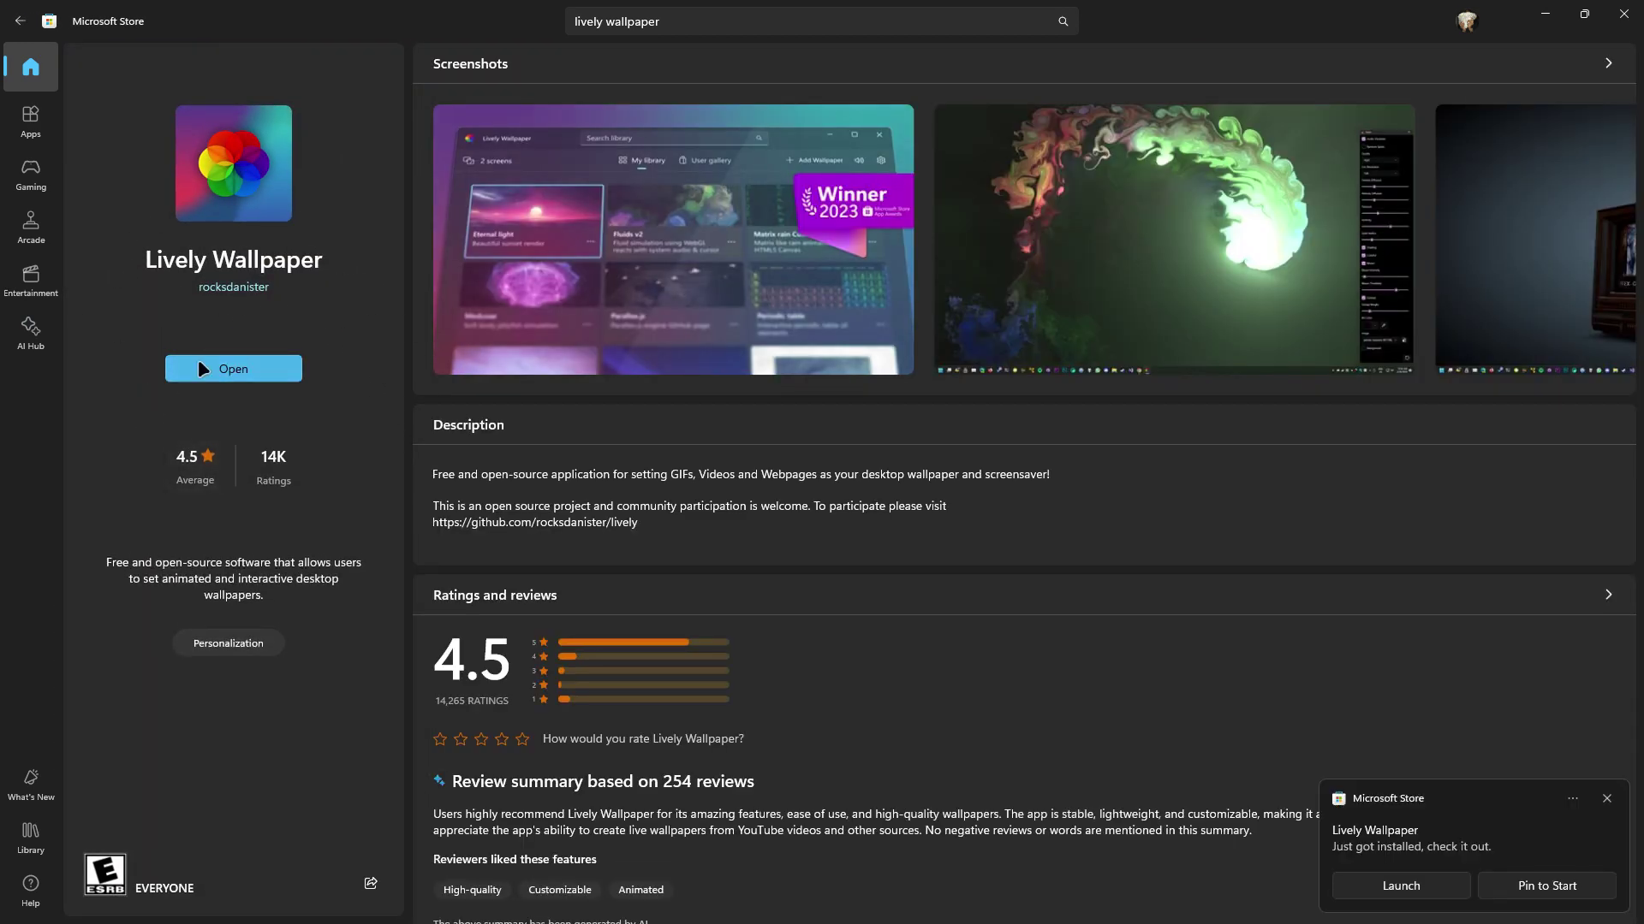
left_click(203, 369)
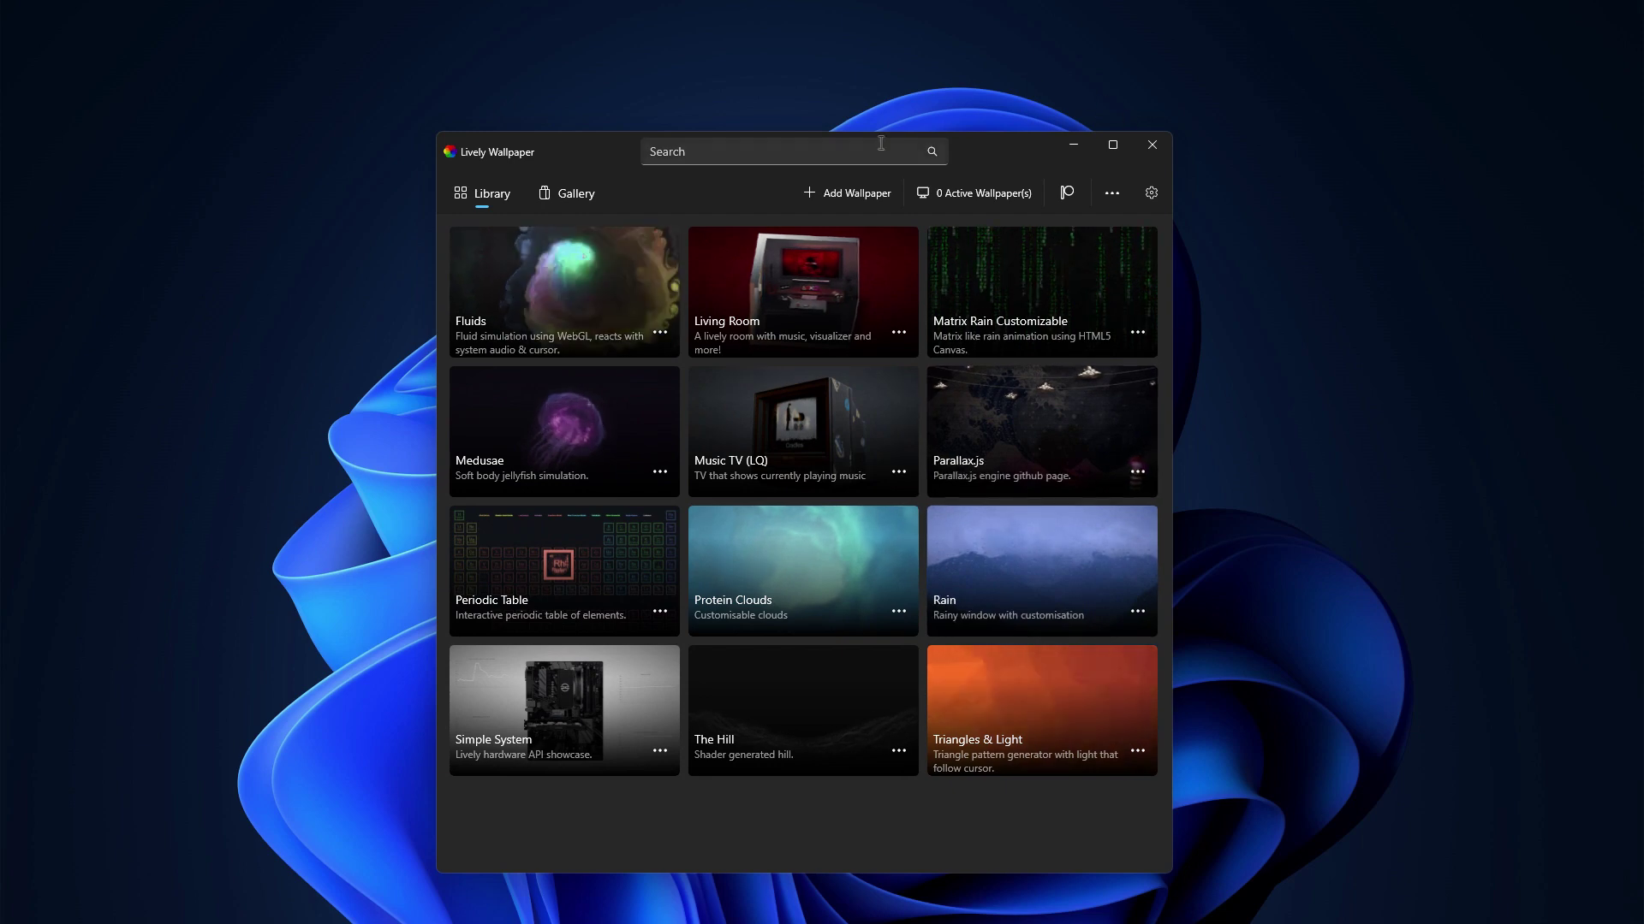
Step: Start adding a wallpaper from a file in Lively Wallpaper and browse the Downloads folder to its MP4 videos
left_click(860, 197)
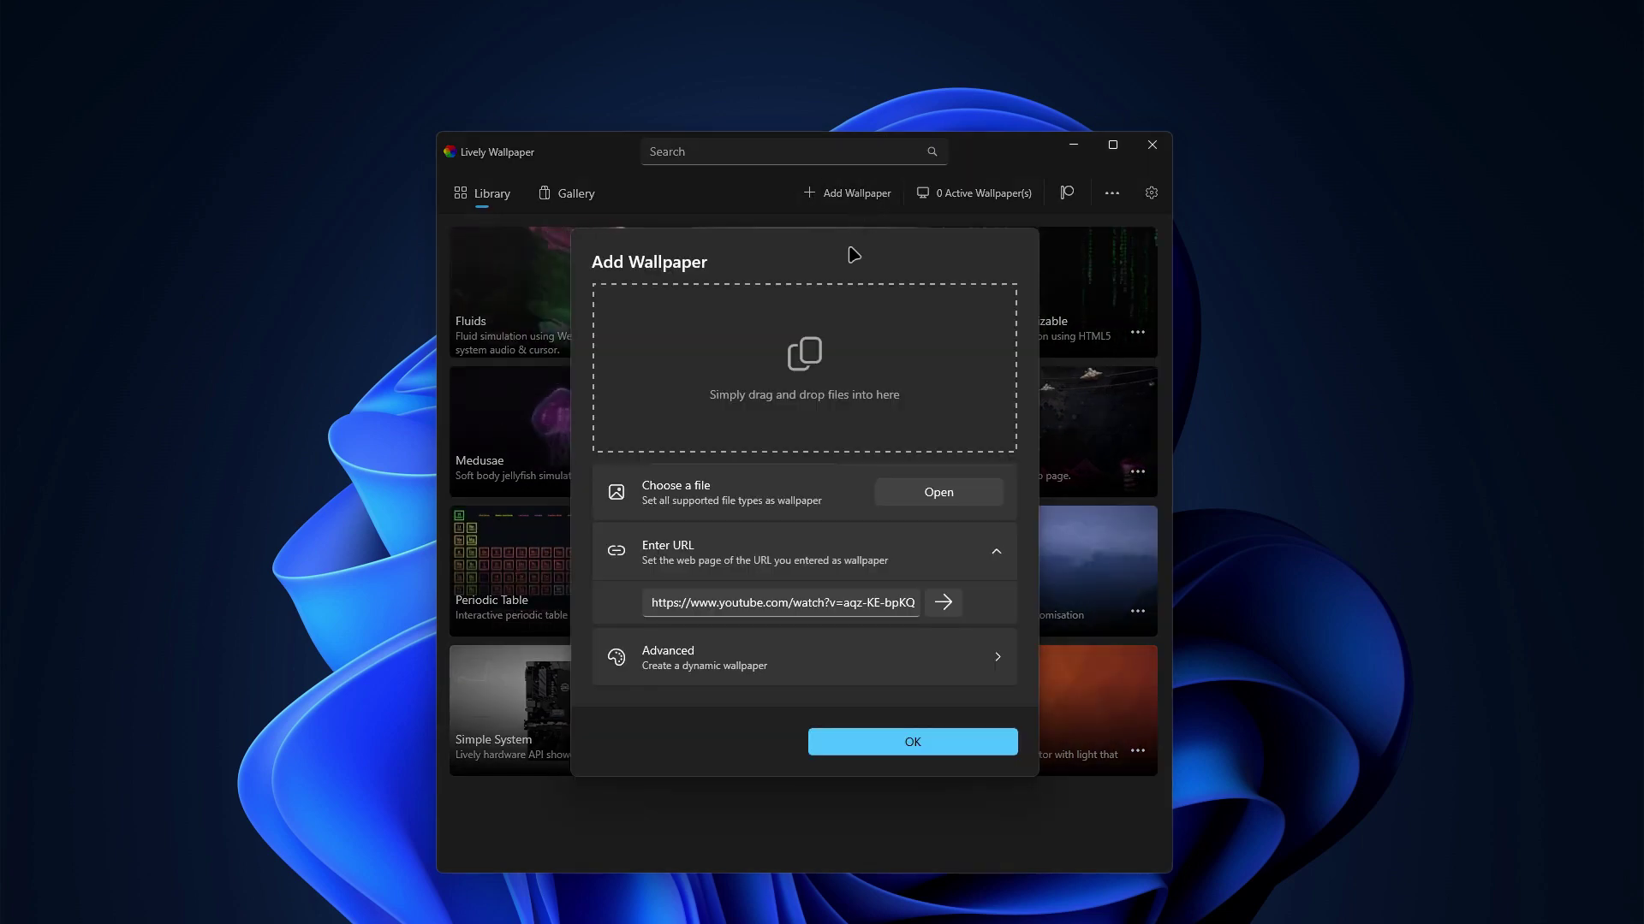
left_click(938, 503)
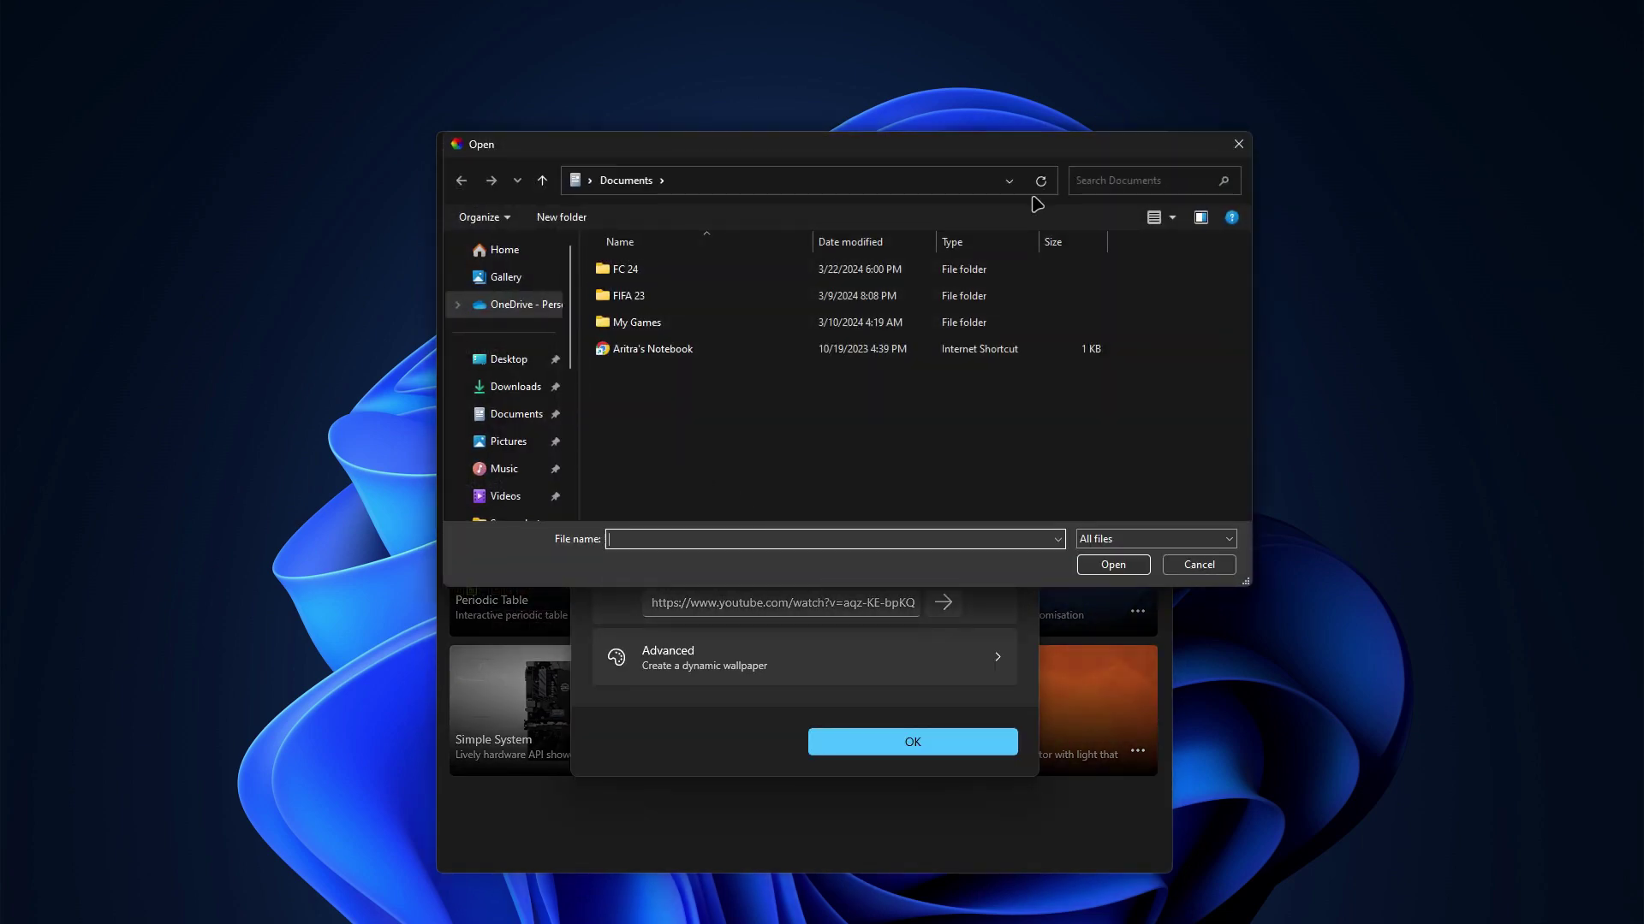
left_click_drag(1031, 151, 929, 290)
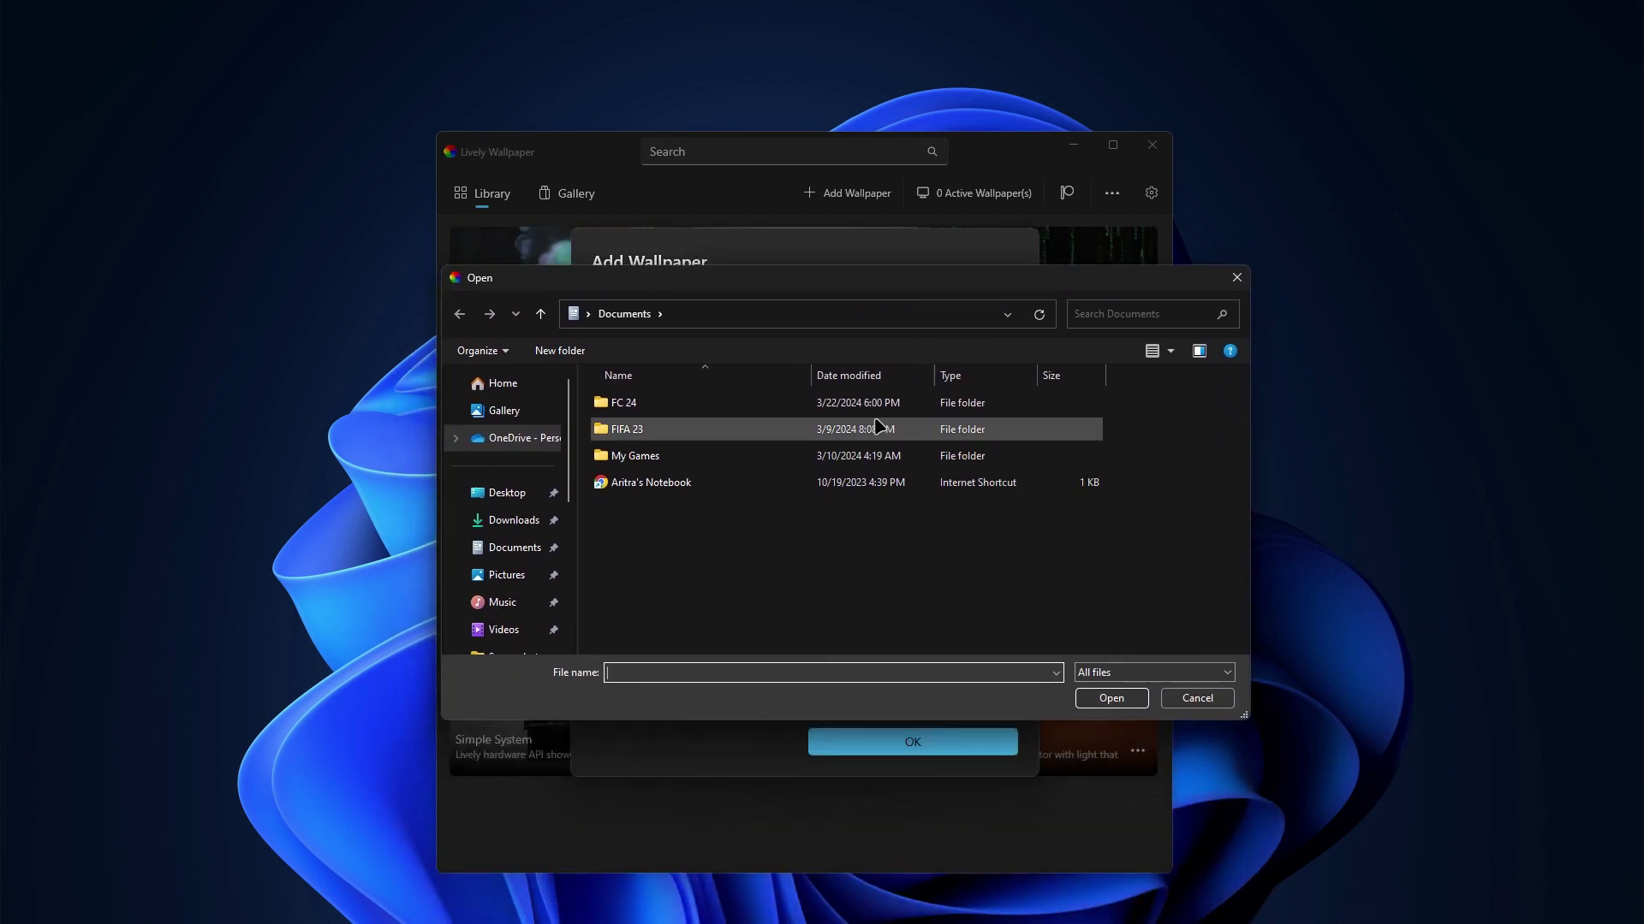
left_click(517, 529)
scroll(680, 587, "down", 1)
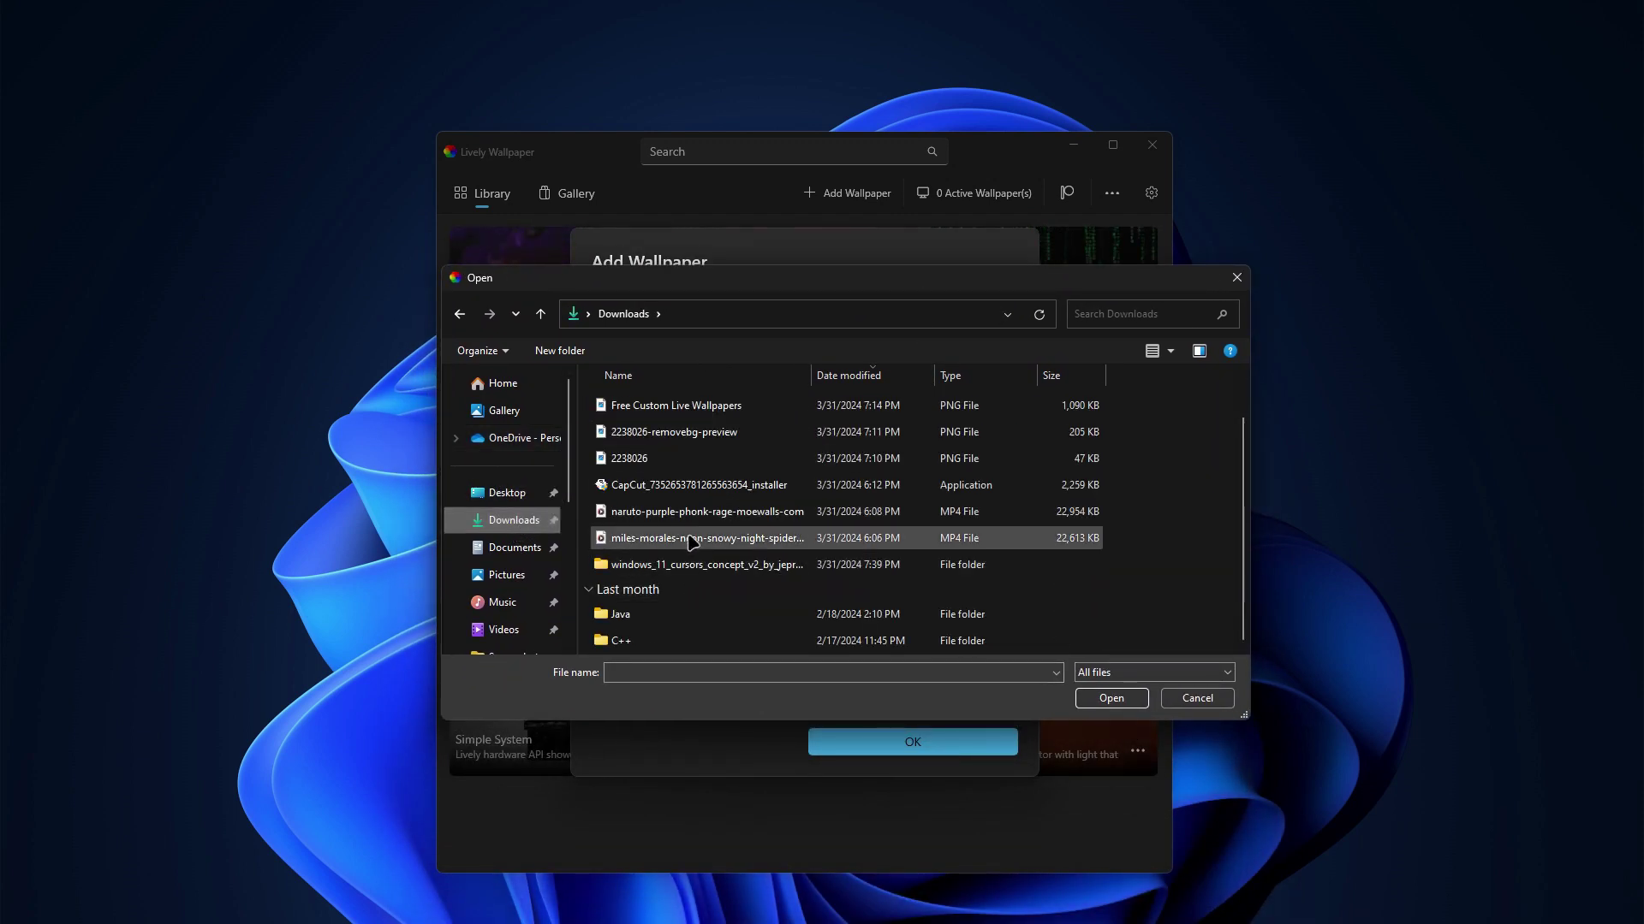